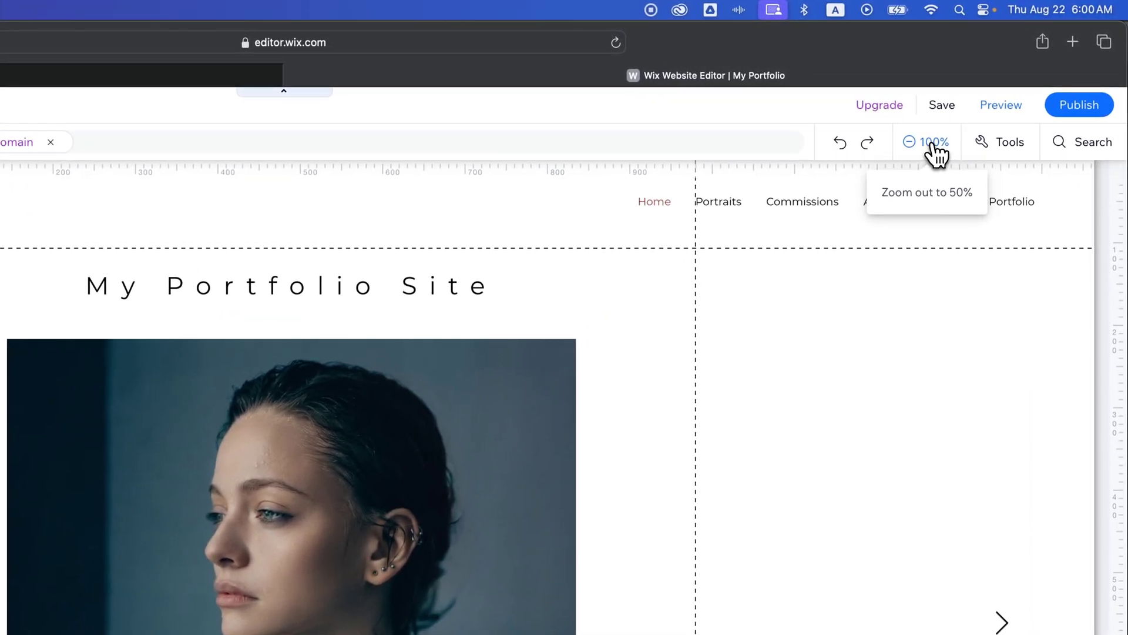
# Step: Zoom the editor out to 50% and switch to the About page to look over its sections
pyautogui.click(934, 148)
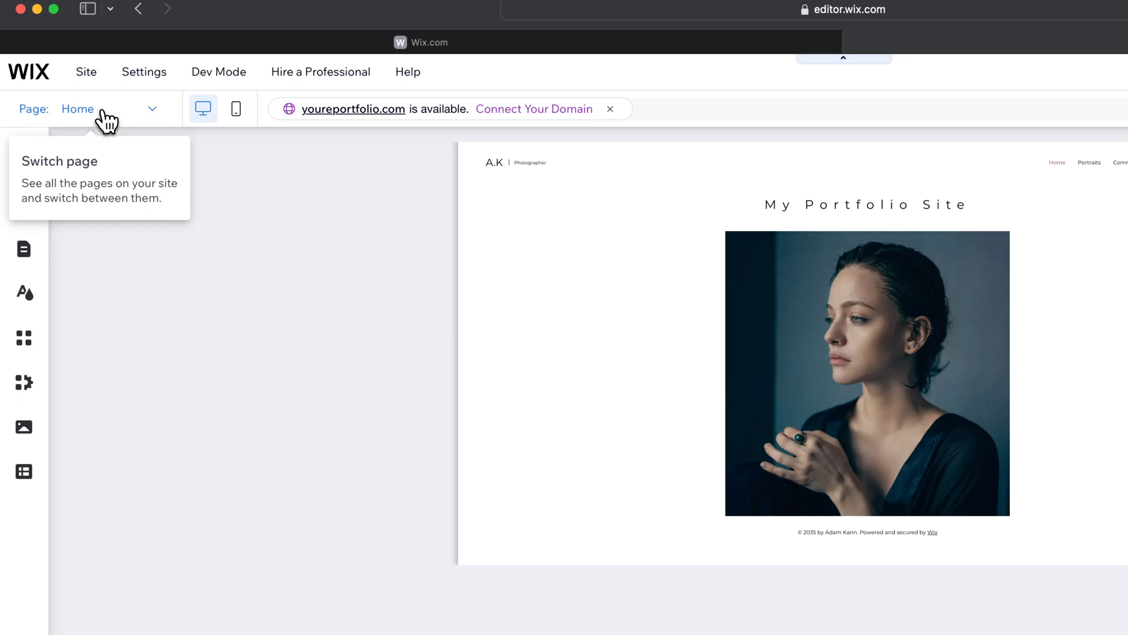
pyautogui.click(102, 112)
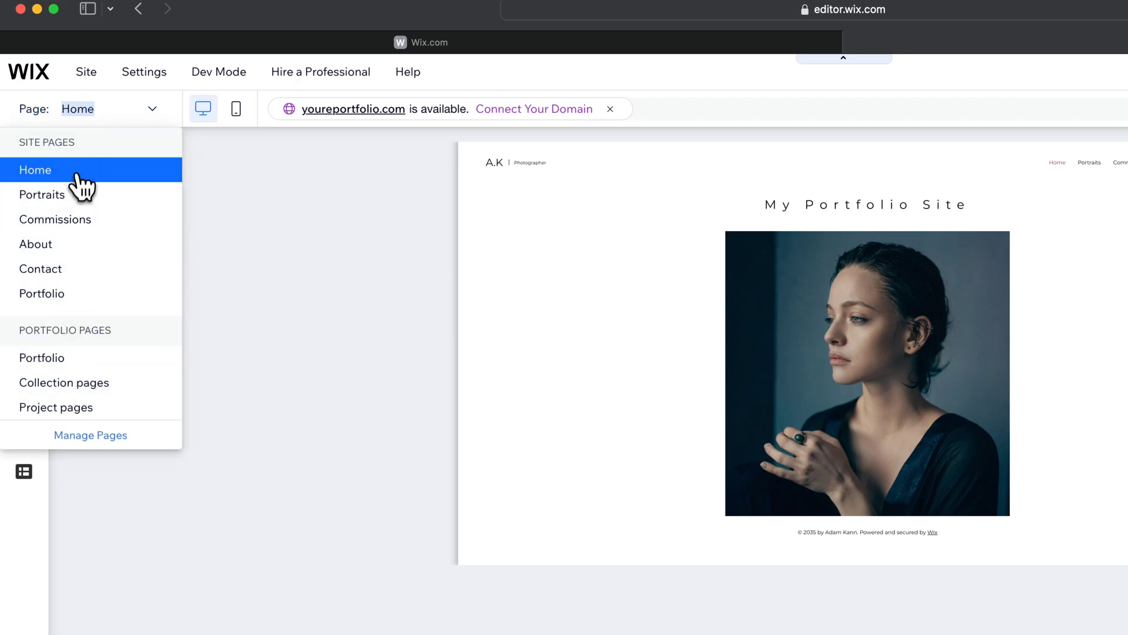
pyautogui.click(68, 251)
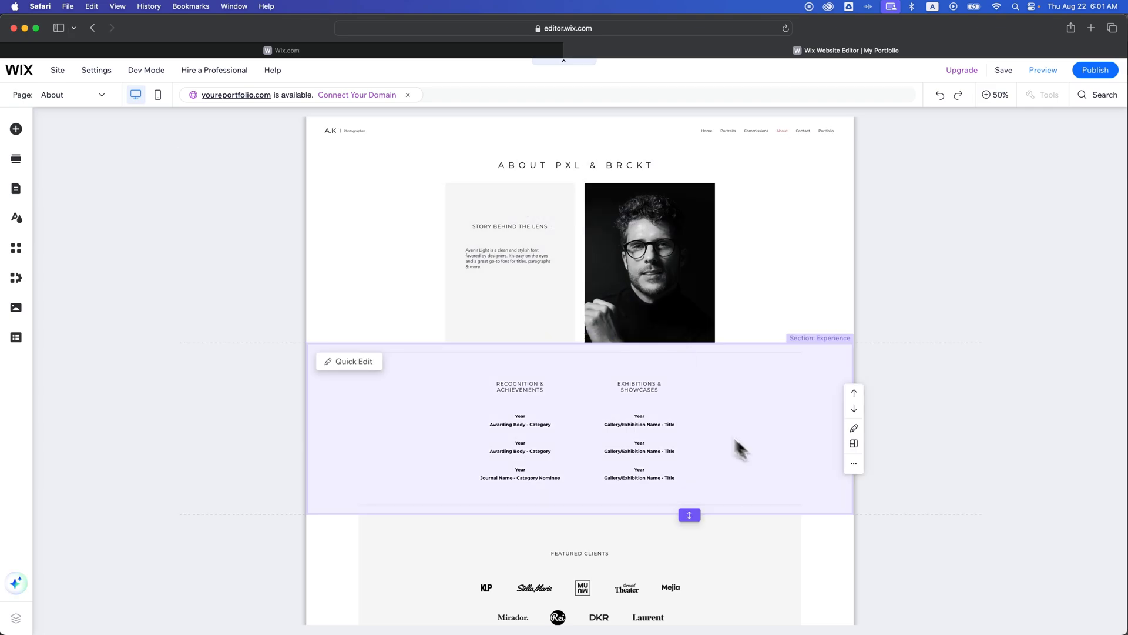
pyautogui.scroll(-3, 925, 474)
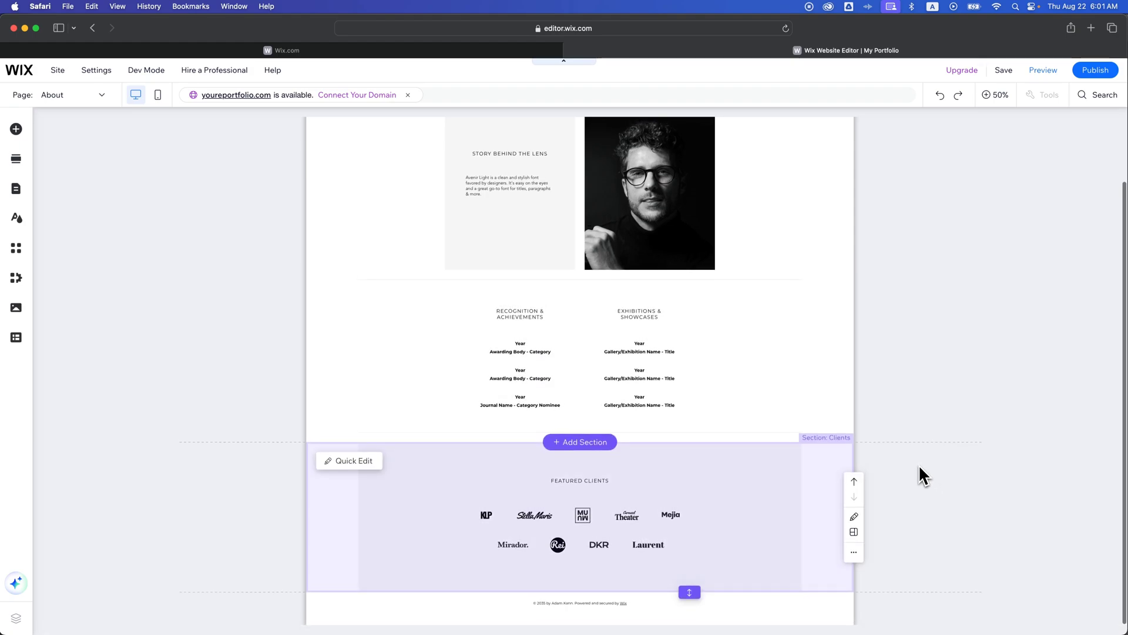
pyautogui.scroll(3, 916, 466)
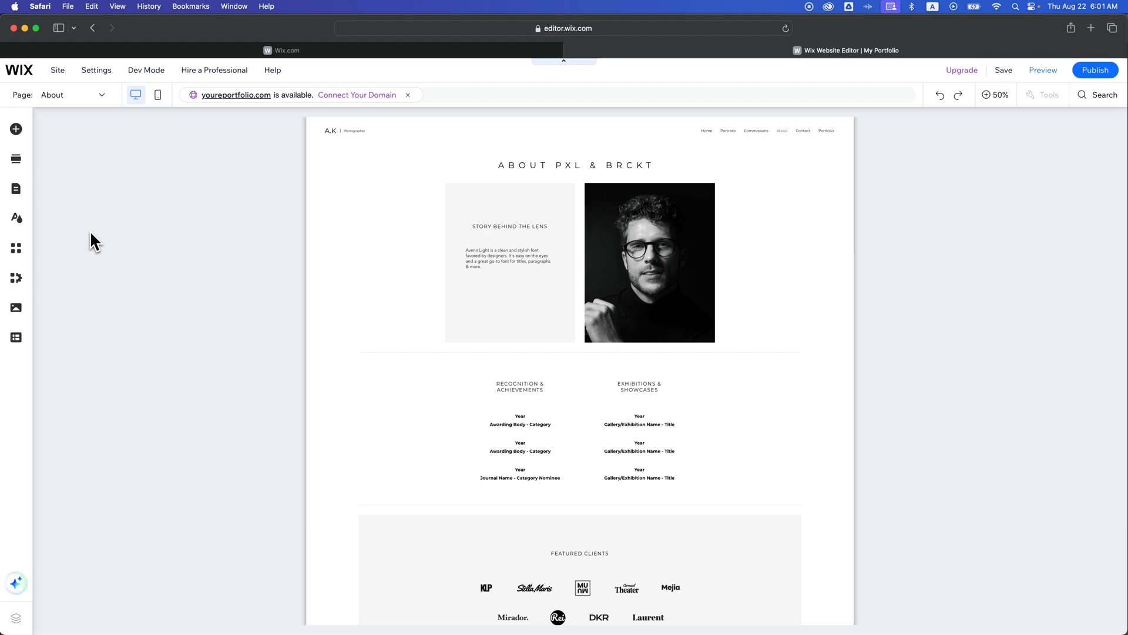
# Step: Open page management and browse the portfolio pages as well as the Home and About pages of the site menu
pyautogui.click(73, 97)
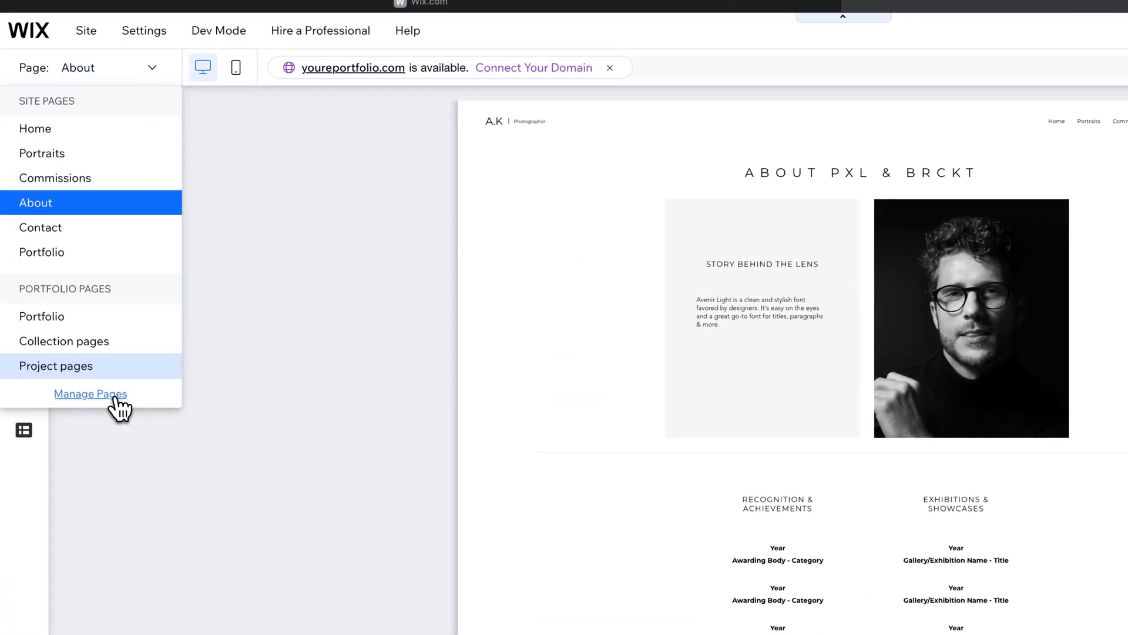
pyautogui.click(78, 315)
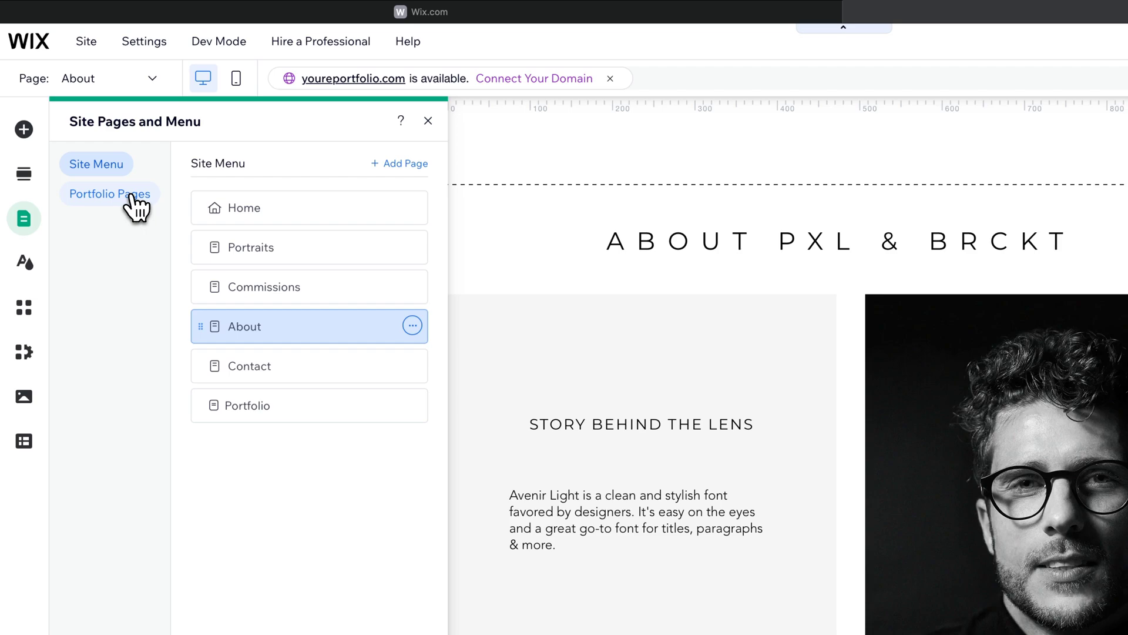
pyautogui.click(106, 196)
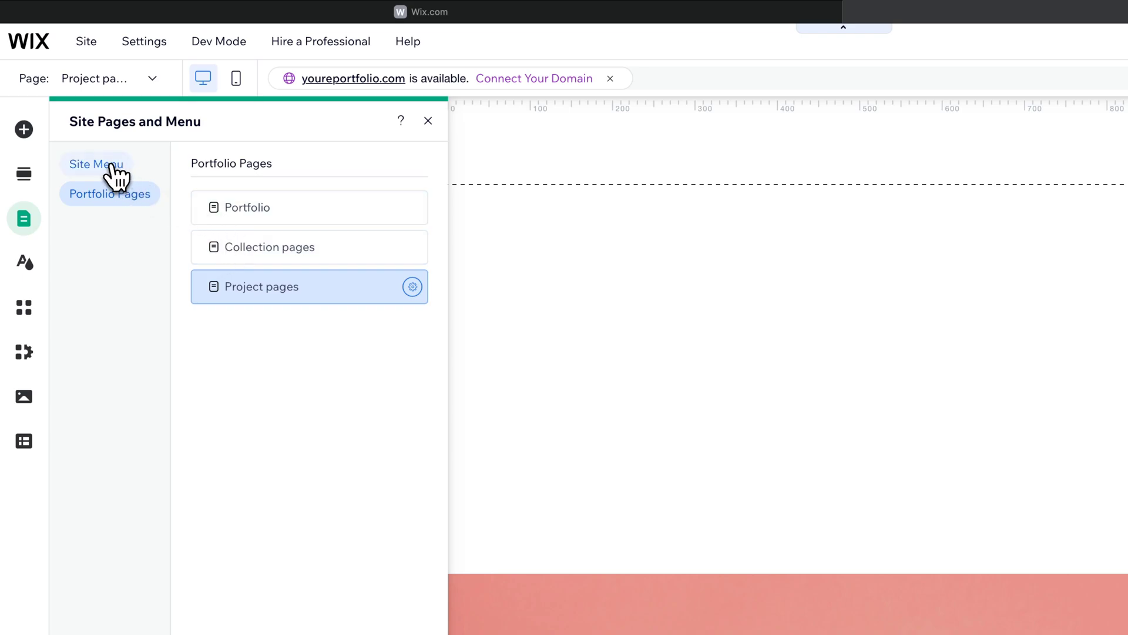
pyautogui.click(112, 167)
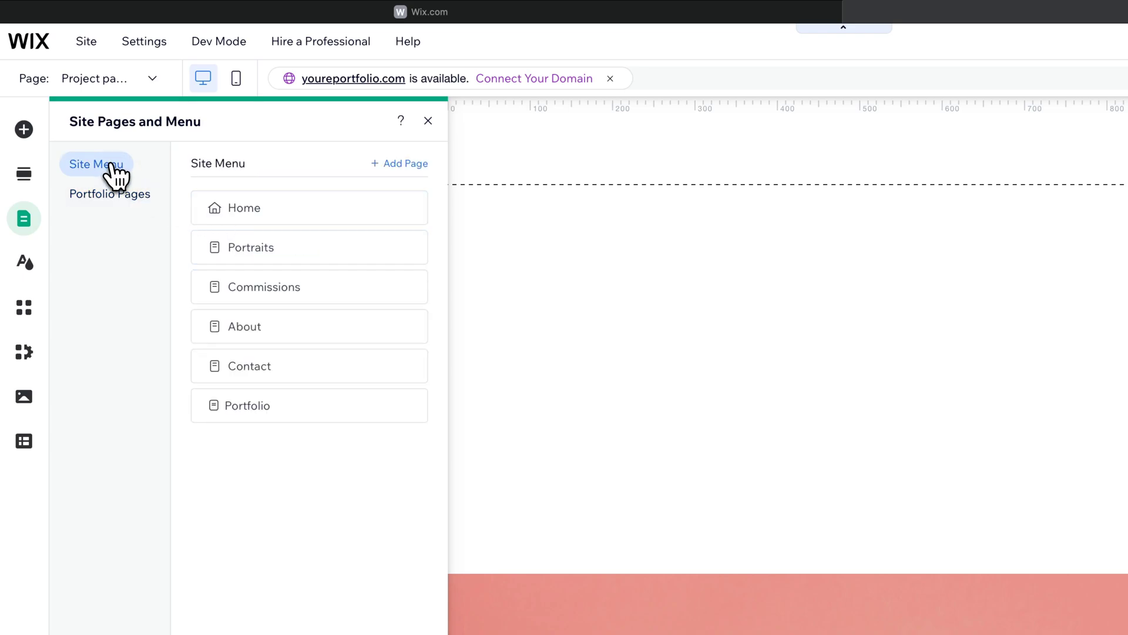
pyautogui.click(254, 209)
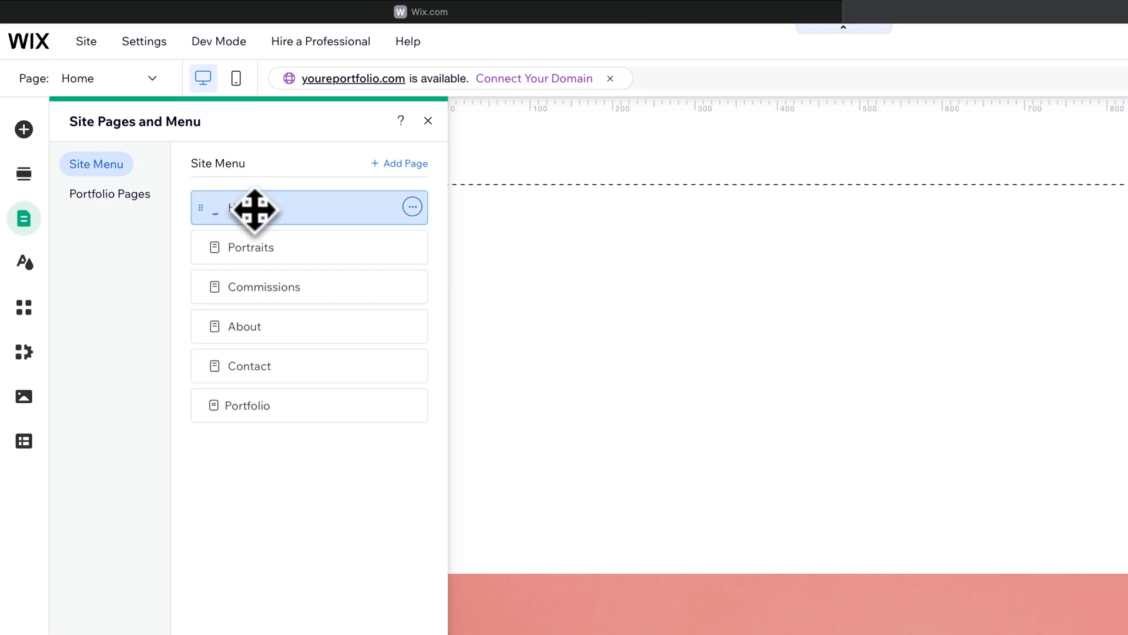
pyautogui.click(267, 335)
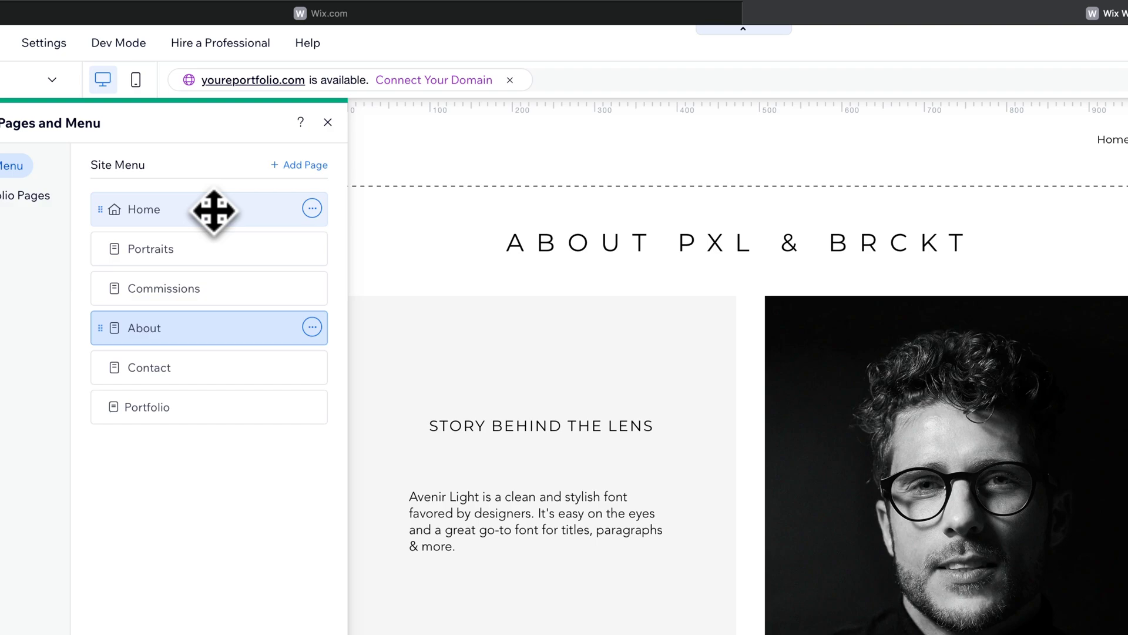
# Step: Move the Home page below Portraits in the site menu order
pyautogui.moveTo(196, 210); pyautogui.dragTo(197, 247)
pyautogui.click(290, 247)
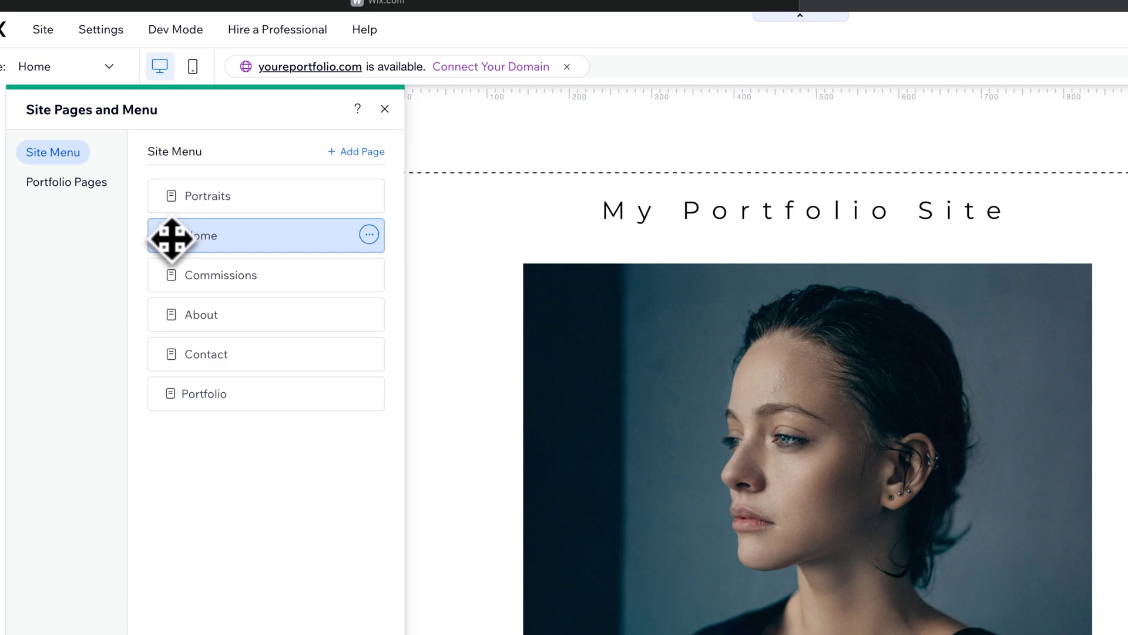
pyautogui.moveTo(176, 239)
pyautogui.mouseDown()
pyautogui.moveTo(201, 219)
pyautogui.moveTo(187, 236)
pyautogui.mouseUp()
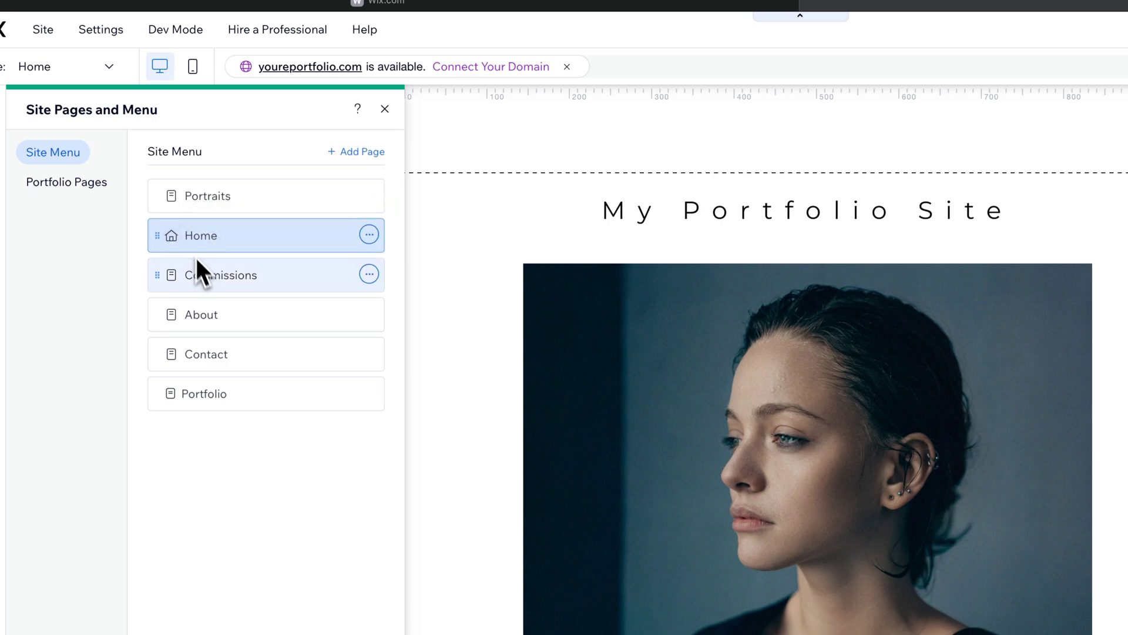
# Step: Nest the Contact page as a subpage of Commissions and check the header navigation in preview mode
pyautogui.moveTo(191, 358); pyautogui.dragTo(284, 313)
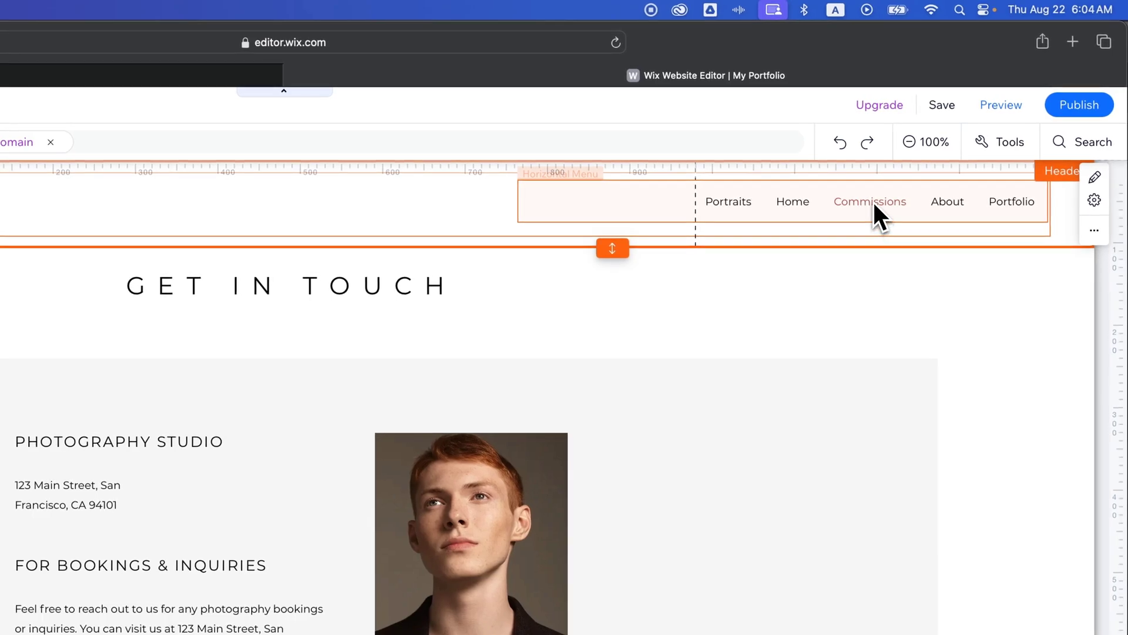
pyautogui.click(999, 111)
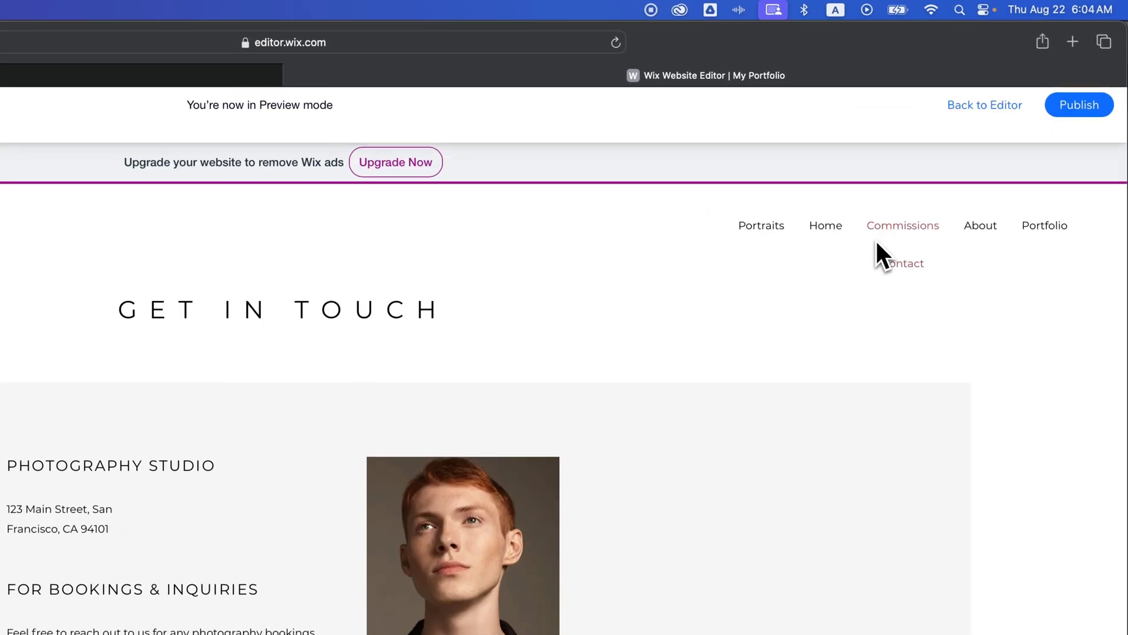
pyautogui.moveTo(892, 213)
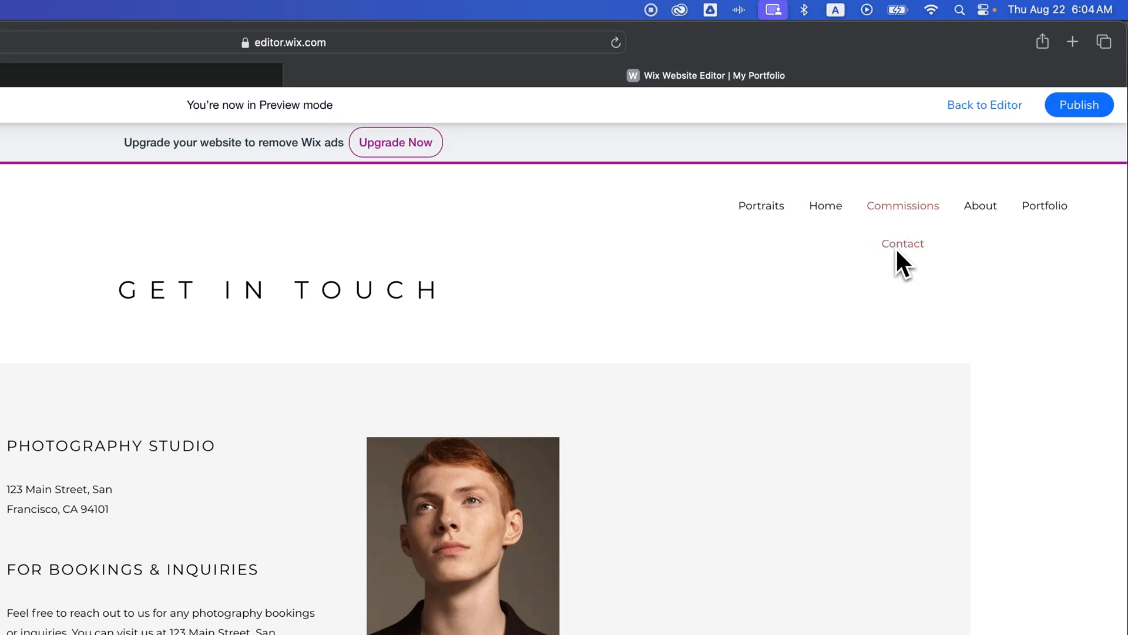
pyautogui.click(976, 112)
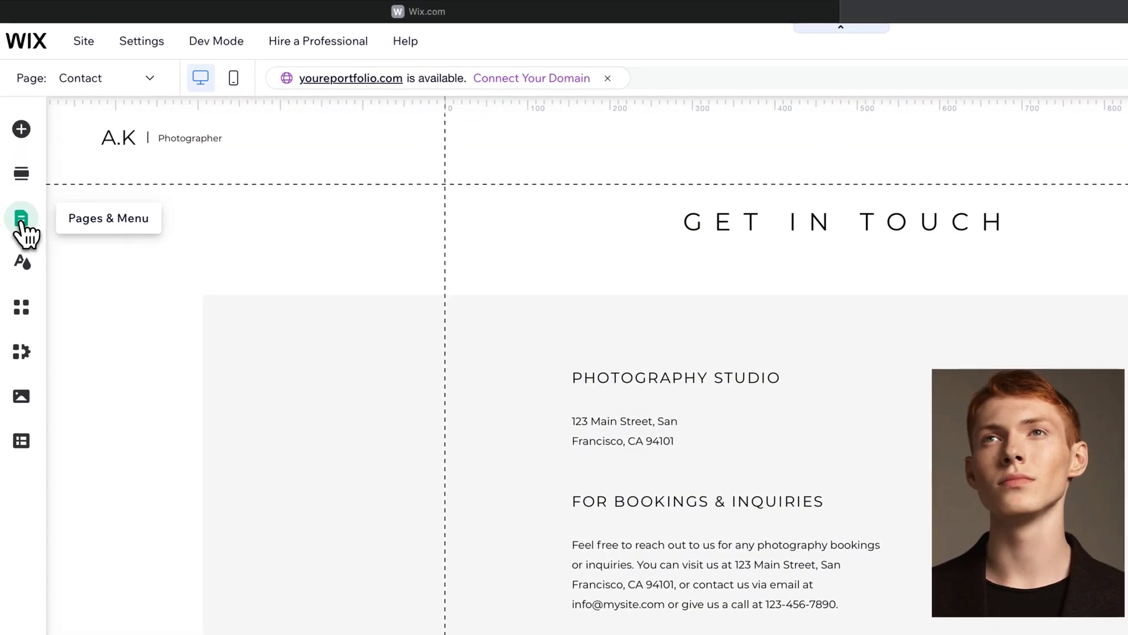
# Step: Return Contact to the main menu level between Commissions and About, and move Home above Portraits
pyautogui.click(1, 224)
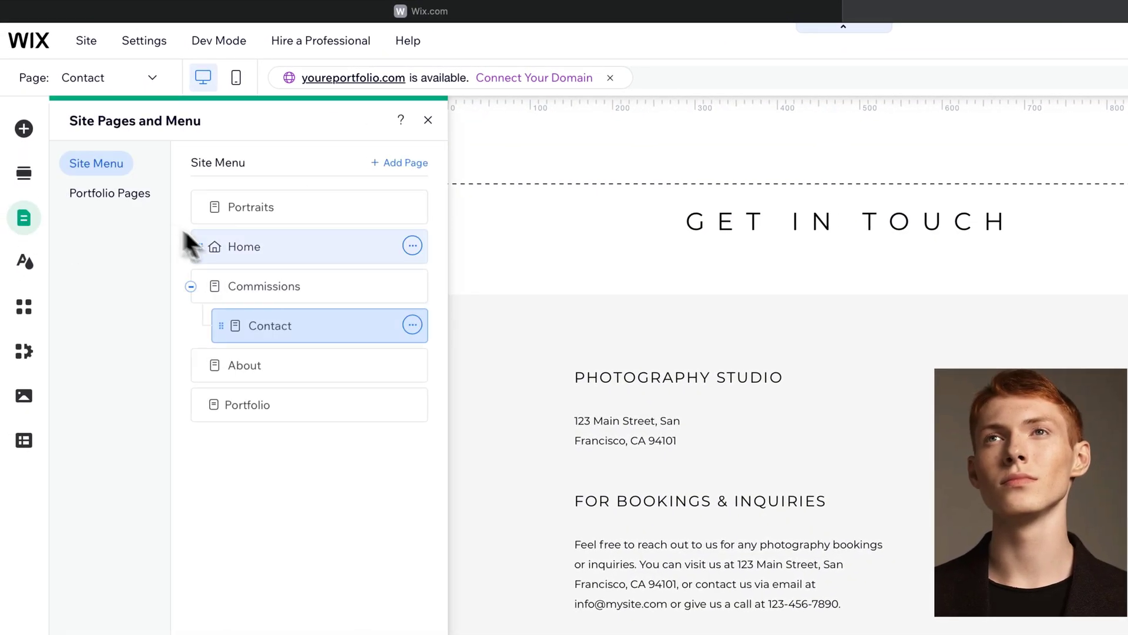
pyautogui.moveTo(280, 327); pyautogui.dragTo(232, 325)
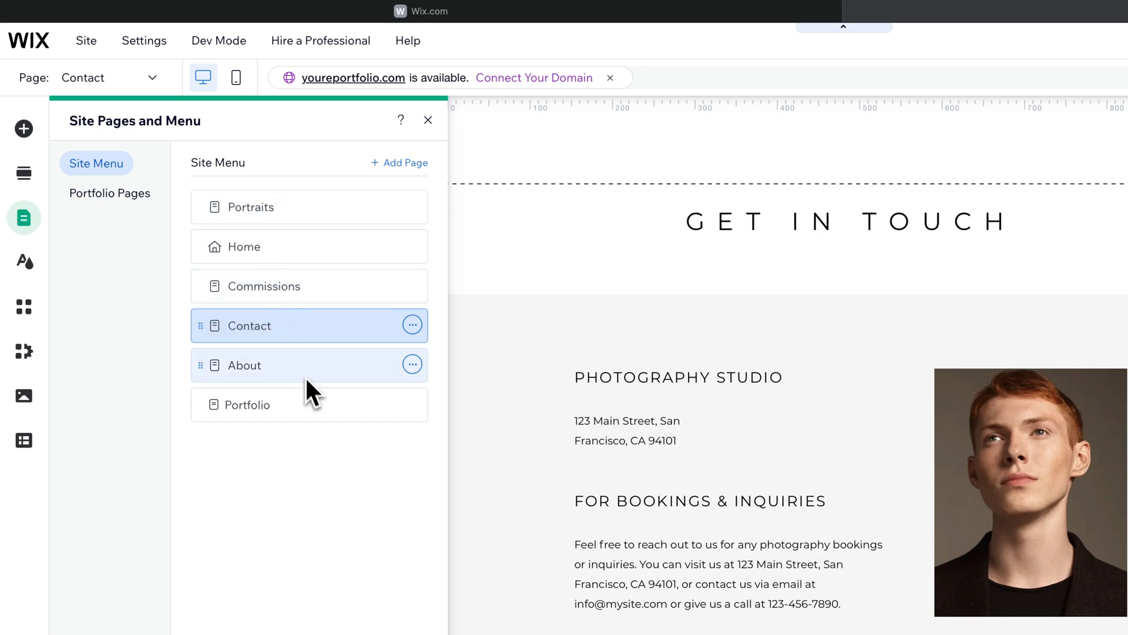
pyautogui.moveTo(272, 247); pyautogui.dragTo(262, 201)
pyautogui.click(267, 200)
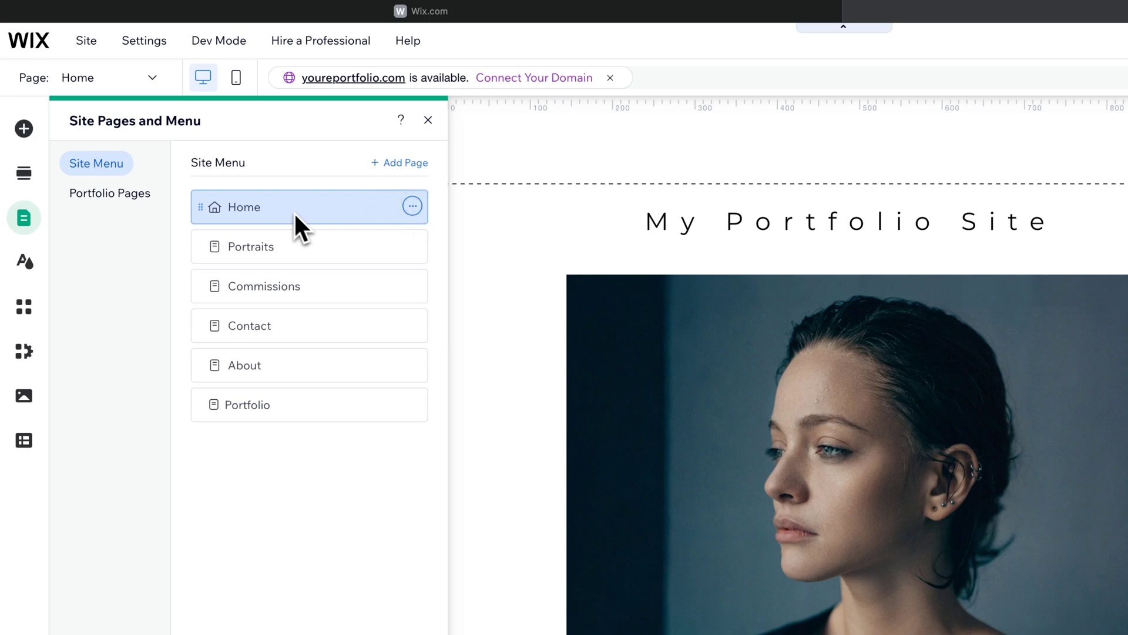
# Step: Hide the Home page from the site menu and make it show in the menu again
pyautogui.click(414, 208)
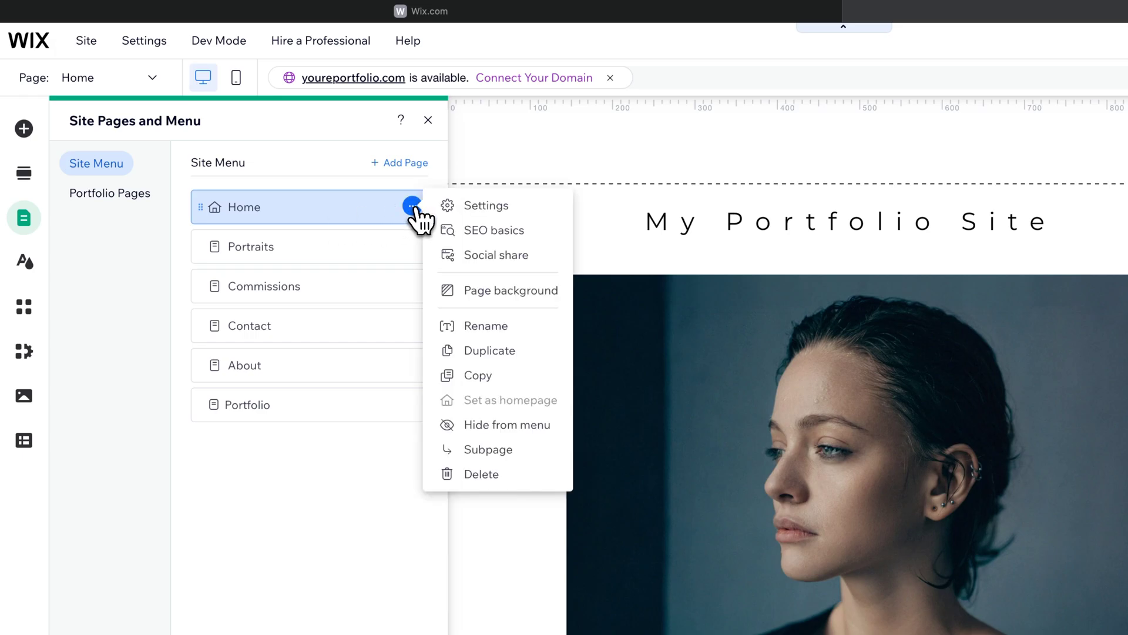
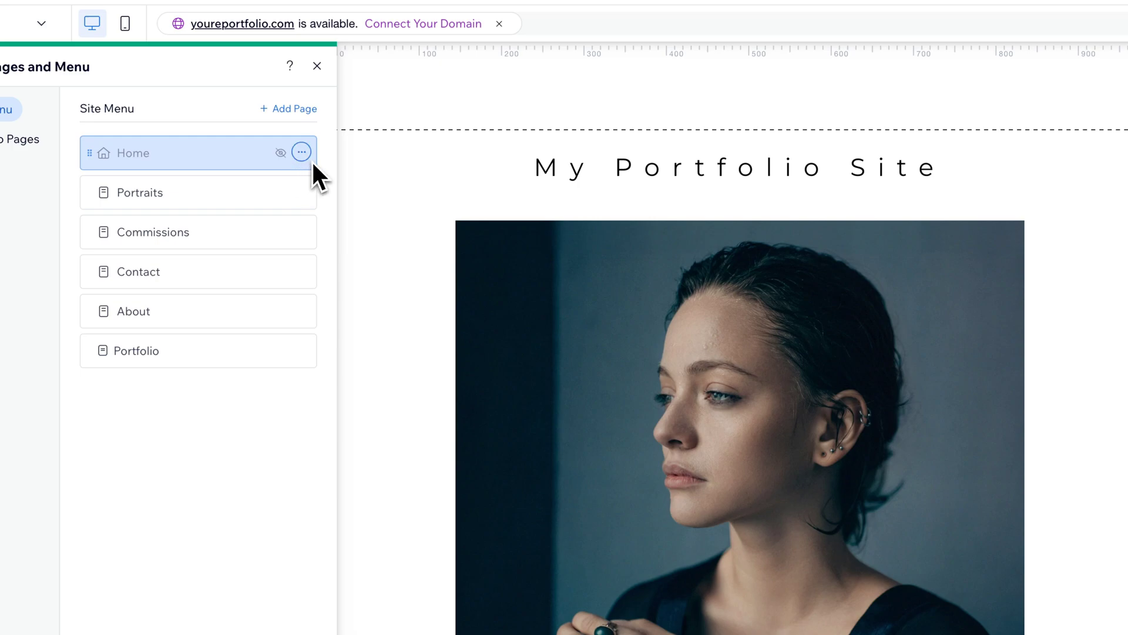
pyautogui.click(302, 153)
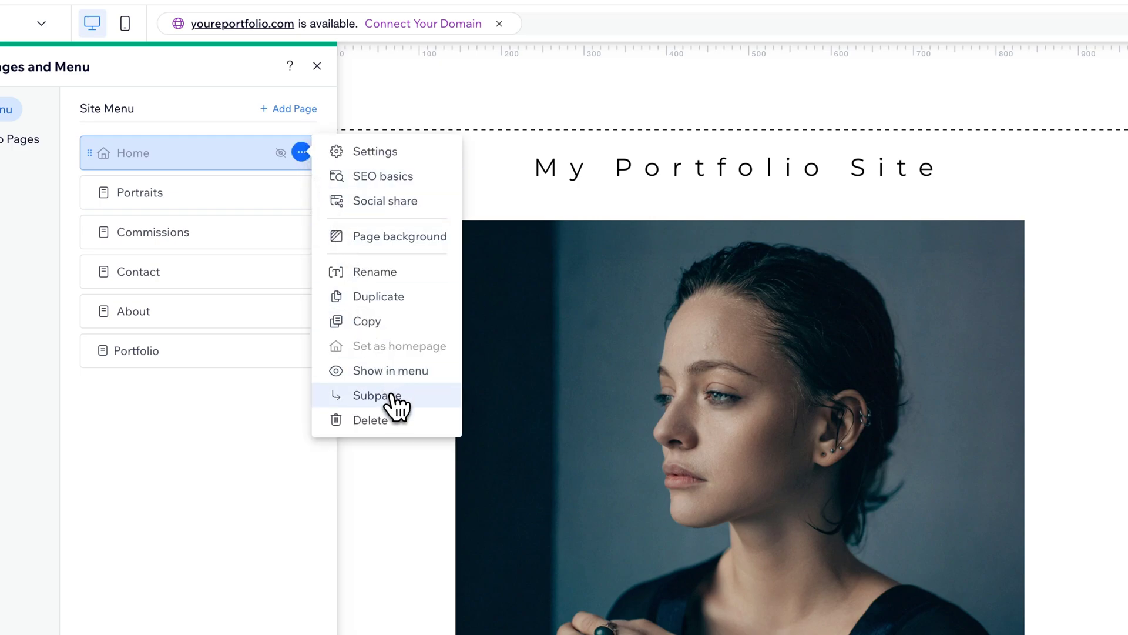
pyautogui.click(390, 372)
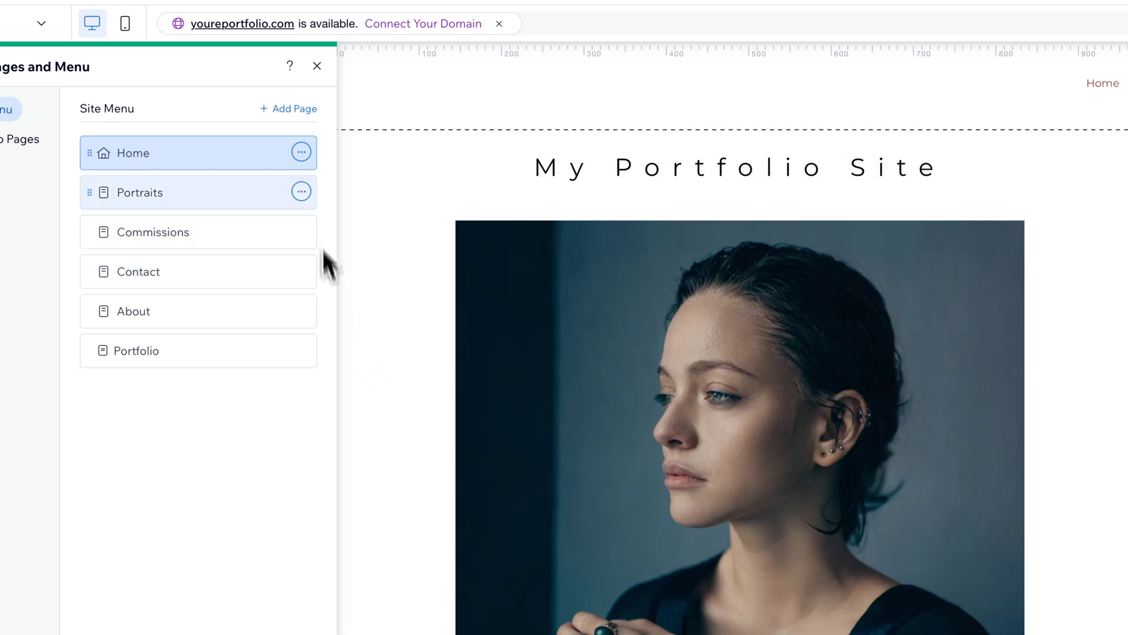
# Step: Review the Home page's settings: page info with advanced settings, layout, permissions, SEO basics, advanced SEO and social share
pyautogui.click(302, 152)
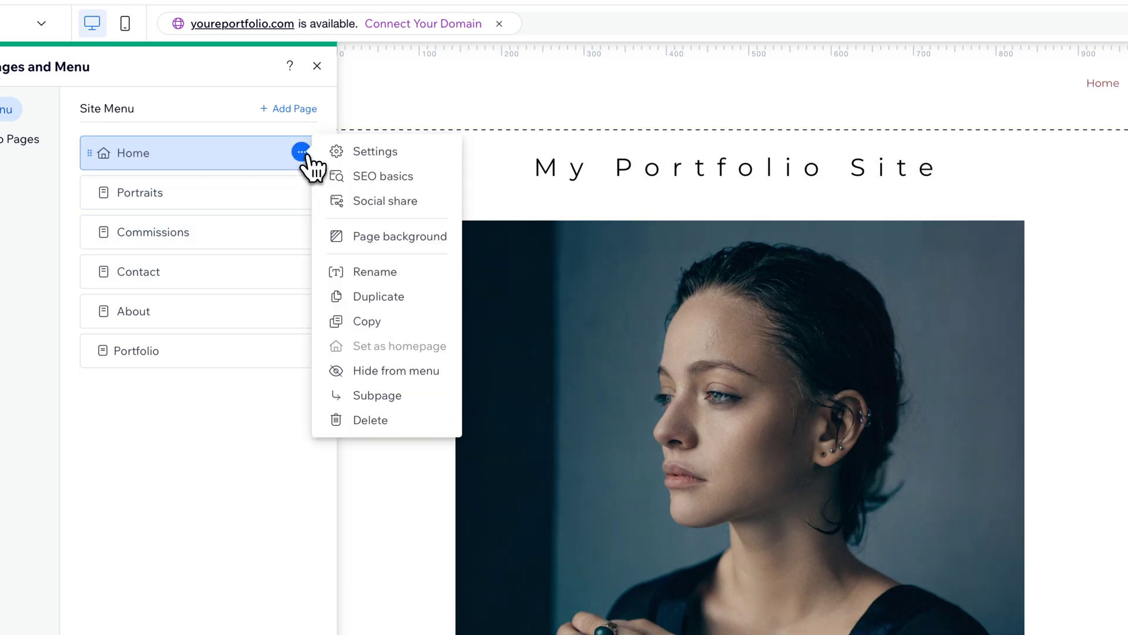
pyautogui.click(365, 154)
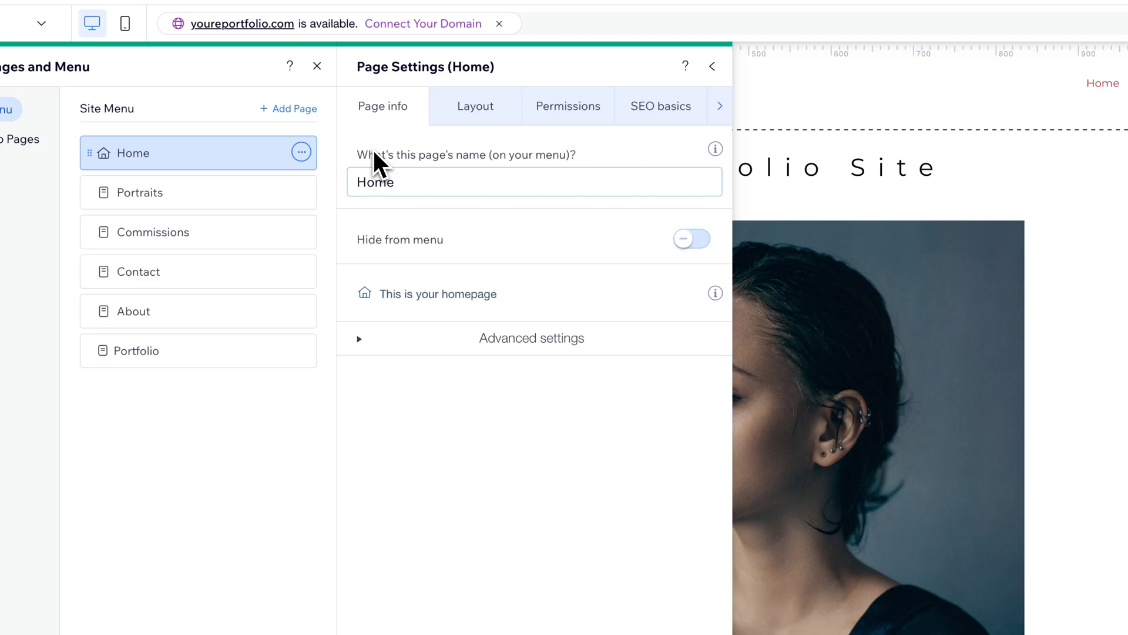
pyautogui.click(361, 341)
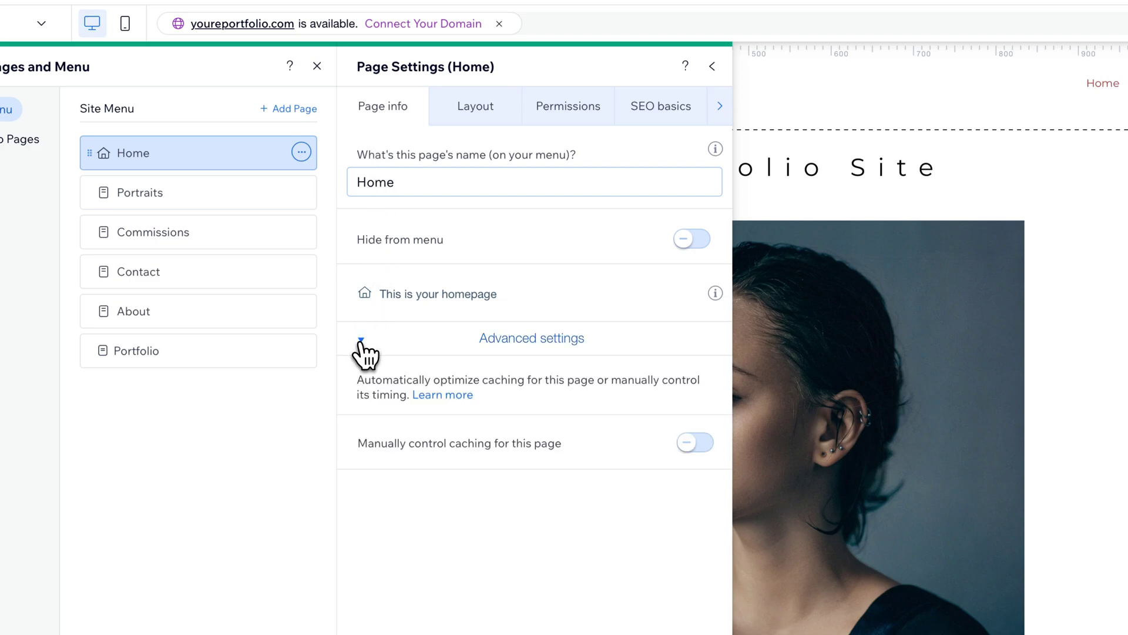
pyautogui.click(500, 106)
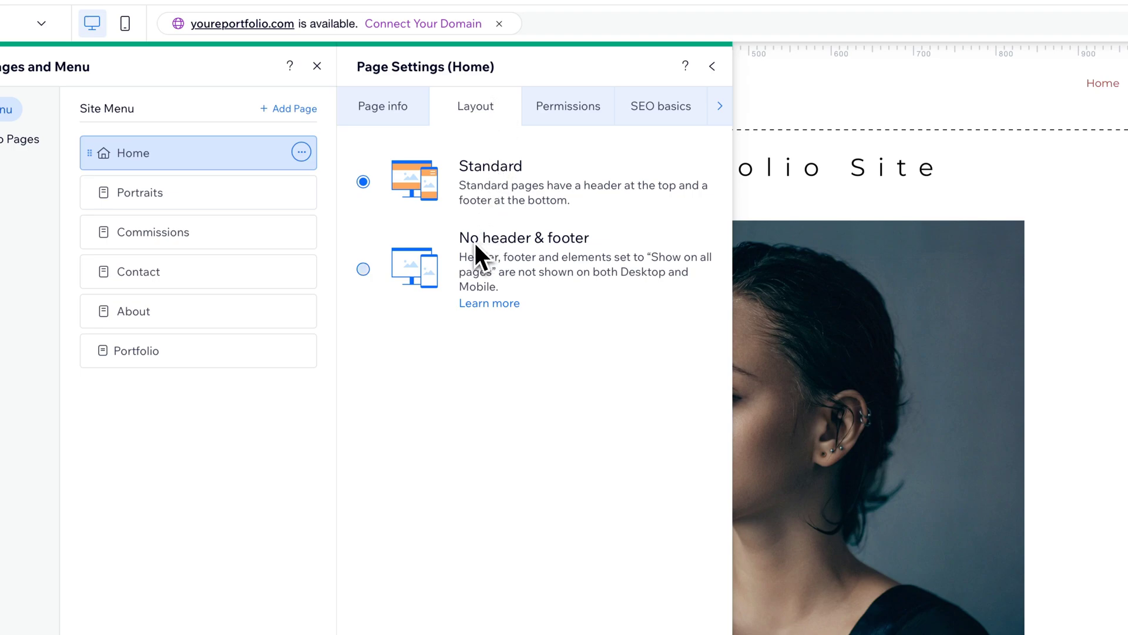
pyautogui.click(558, 116)
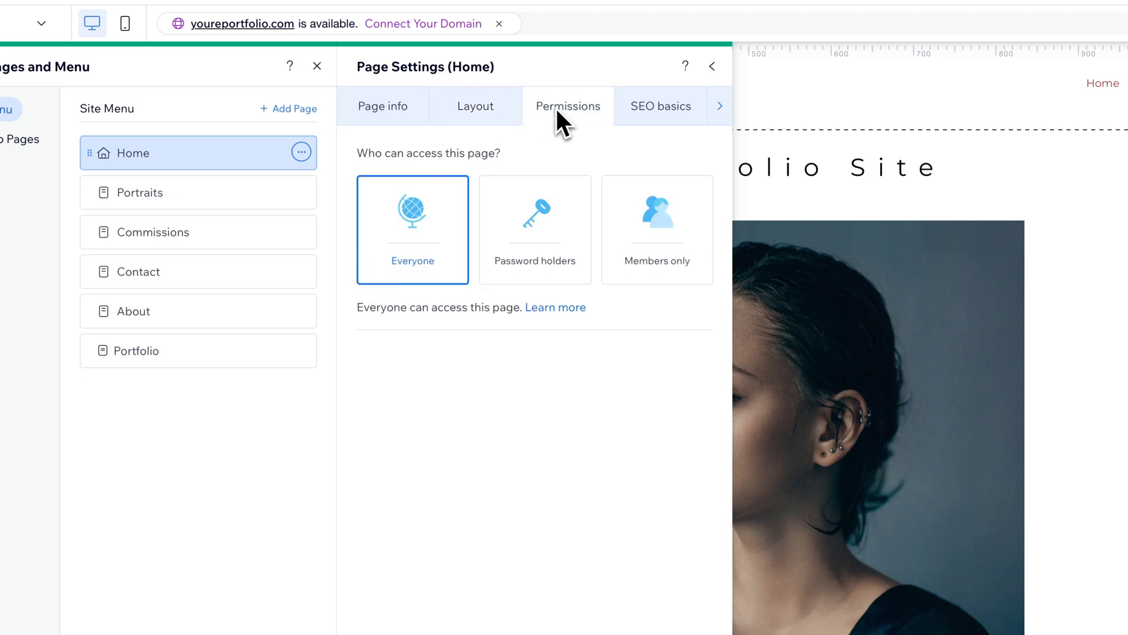
pyautogui.click(675, 108)
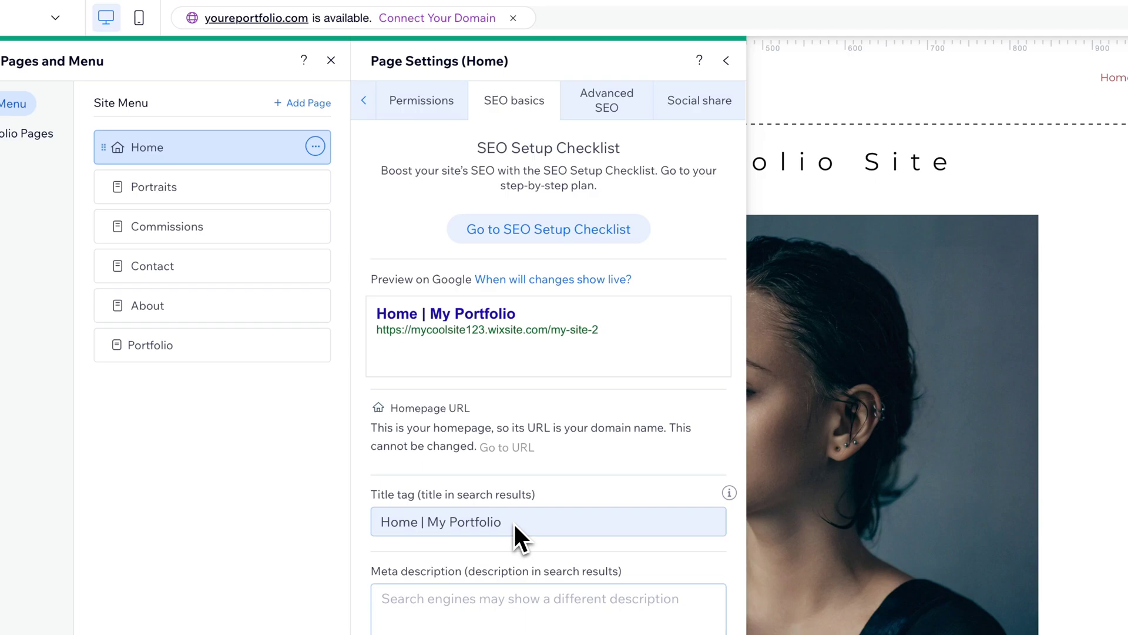
pyautogui.click(614, 109)
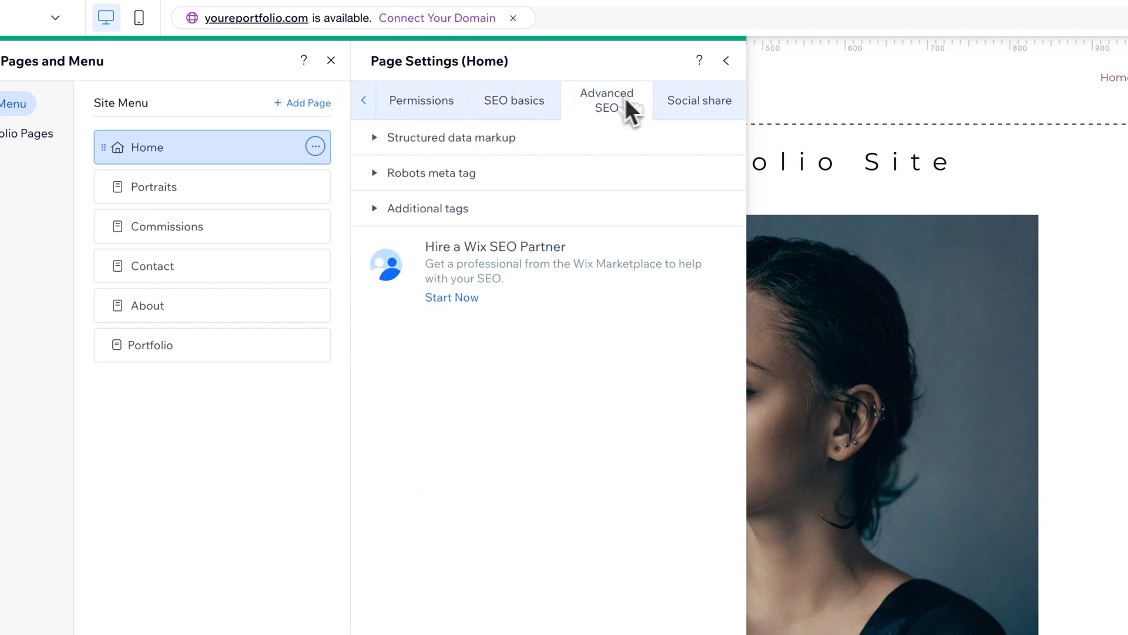
pyautogui.click(699, 111)
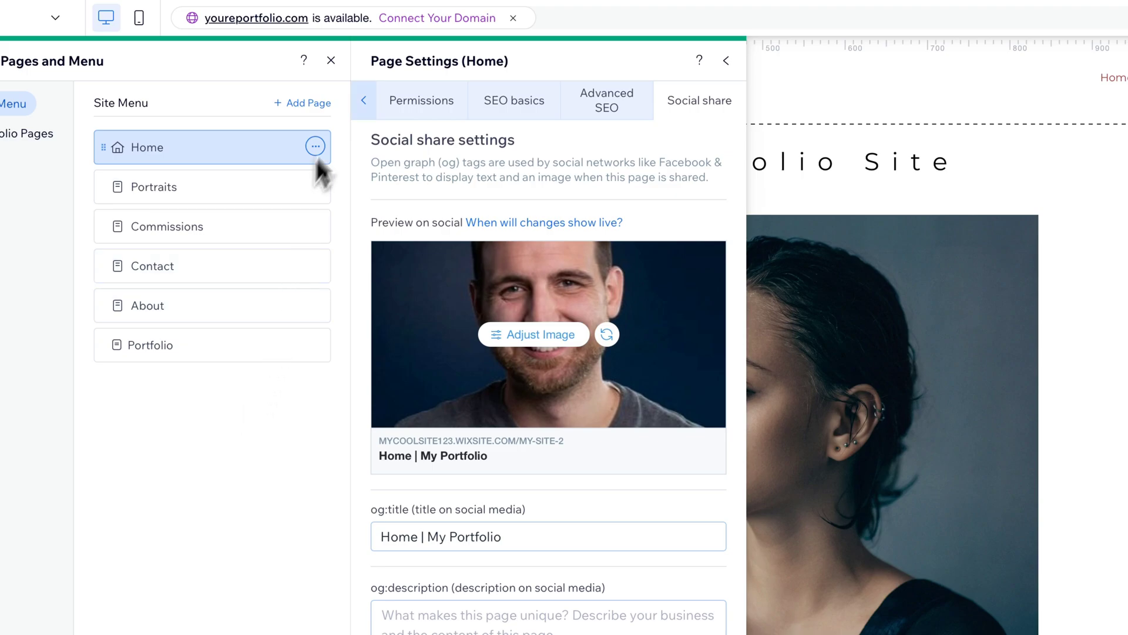
pyautogui.click(728, 69)
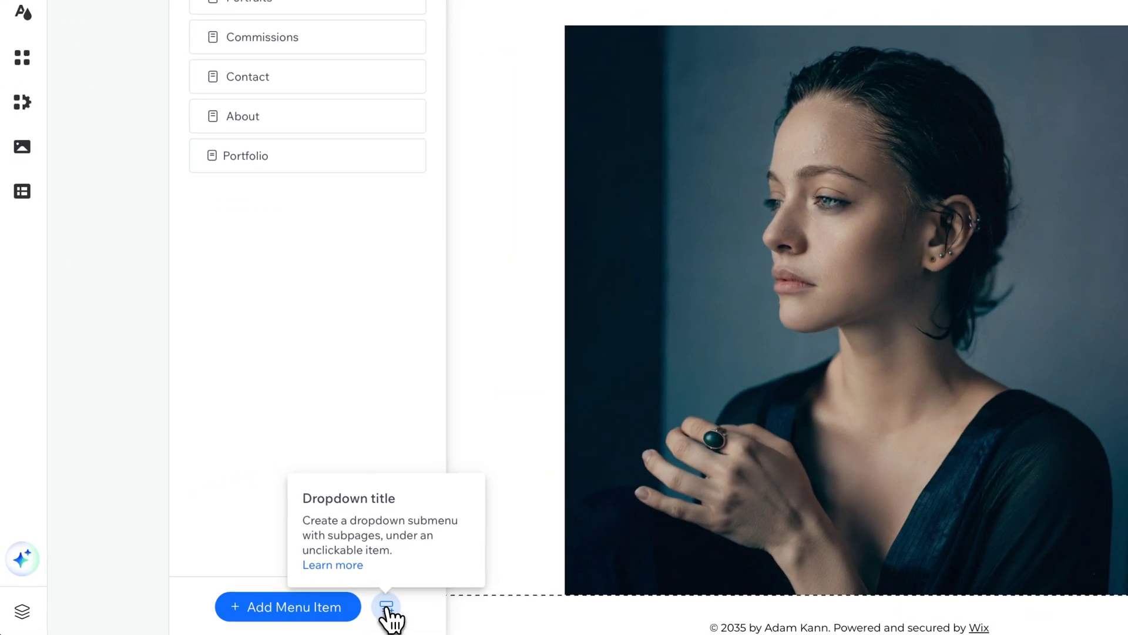
# Step: Add a dropdown title to the site menu, keeping the name Dropdown
pyautogui.click(386, 608)
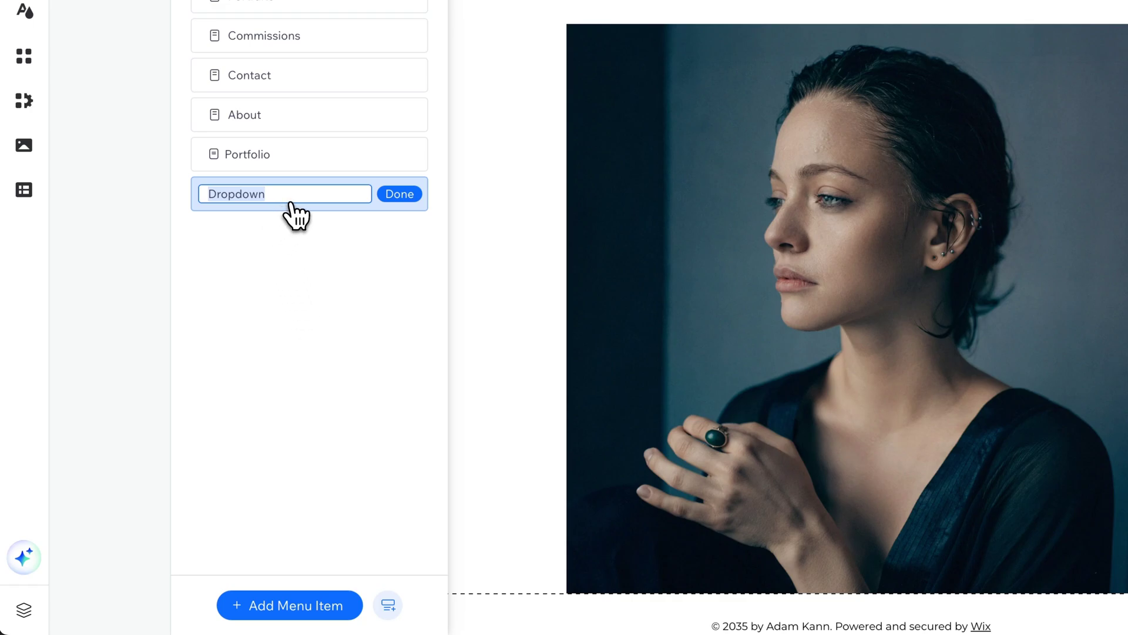
pyautogui.click(391, 197)
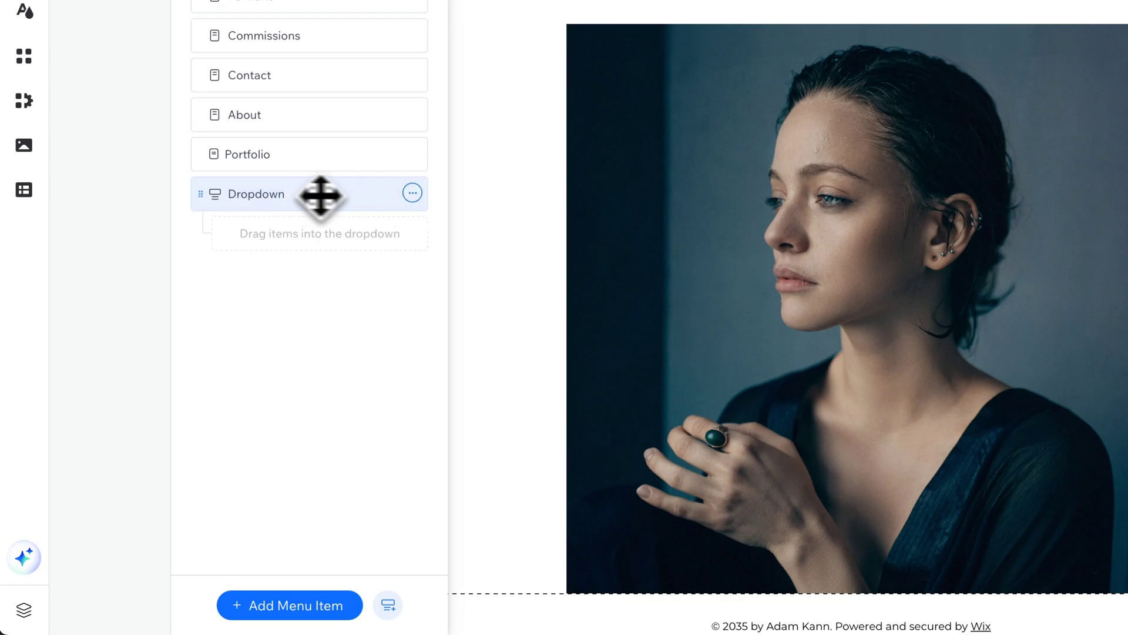
# Step: Nest the About page and the Portfolio page under the Dropdown item in the site menu
pyautogui.click(245, 194)
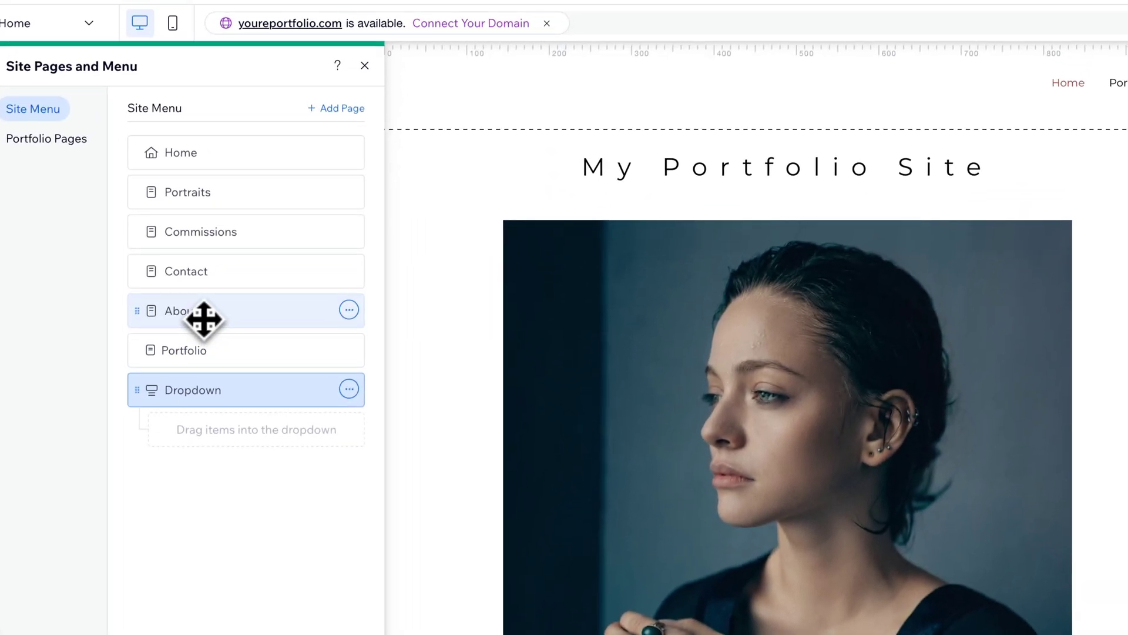
pyautogui.moveTo(266, 121); pyautogui.dragTo(274, 217)
pyautogui.moveTo(209, 415); pyautogui.dragTo(209, 393)
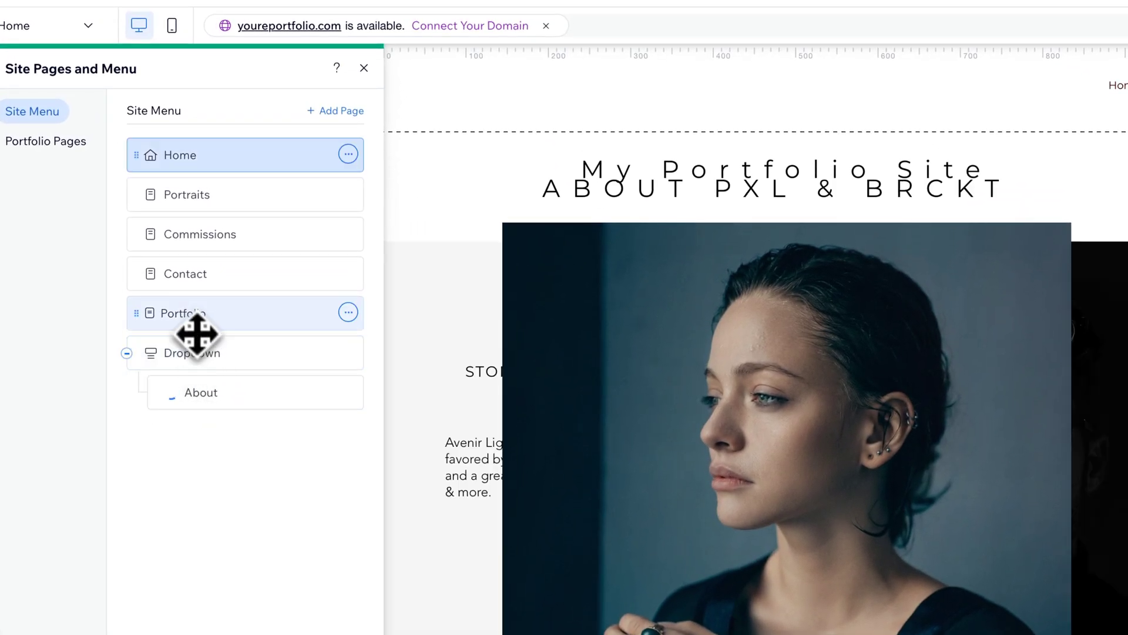
pyautogui.moveTo(202, 321); pyautogui.dragTo(206, 398)
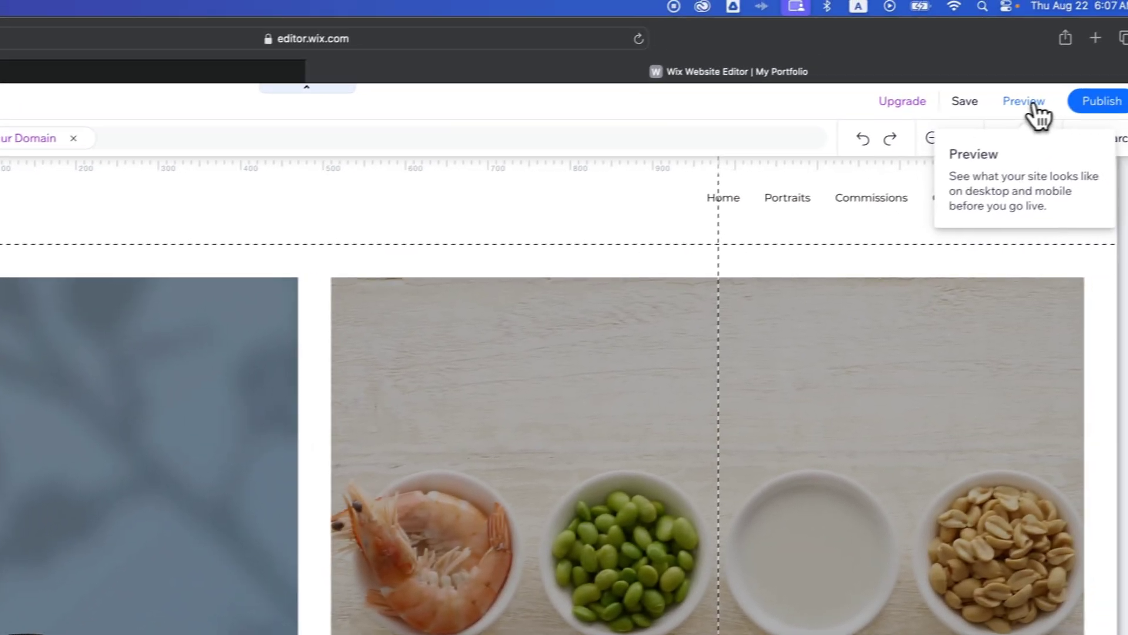
# Step: Preview the site, inspect the pages listed under Dropdown in the header menu, and return to the editor
pyautogui.click(1012, 111)
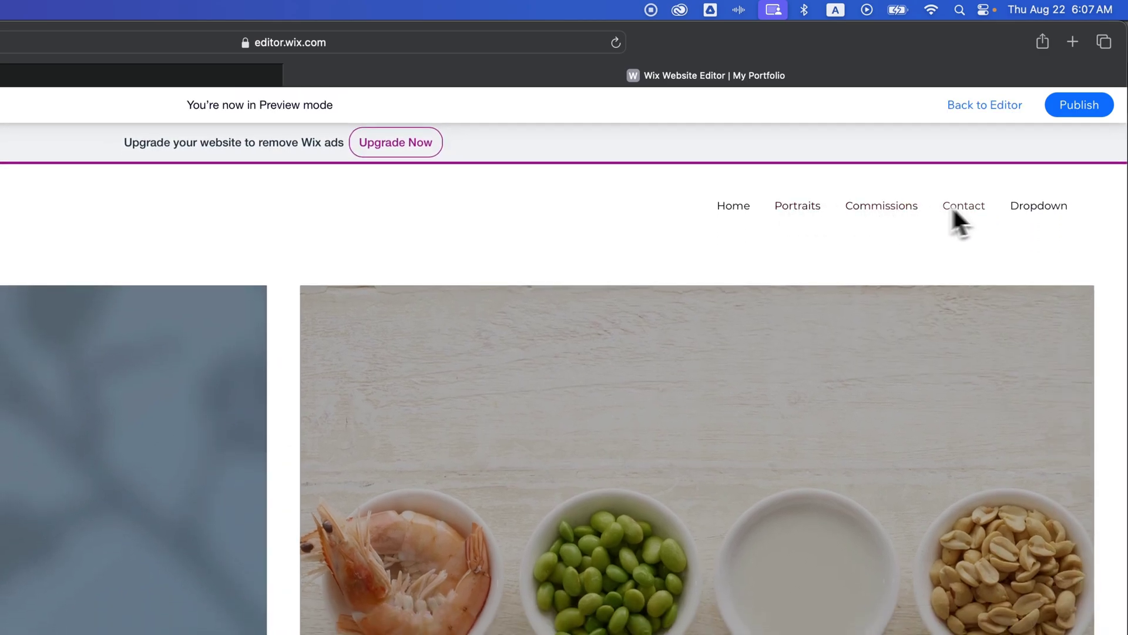
pyautogui.moveTo(1030, 211)
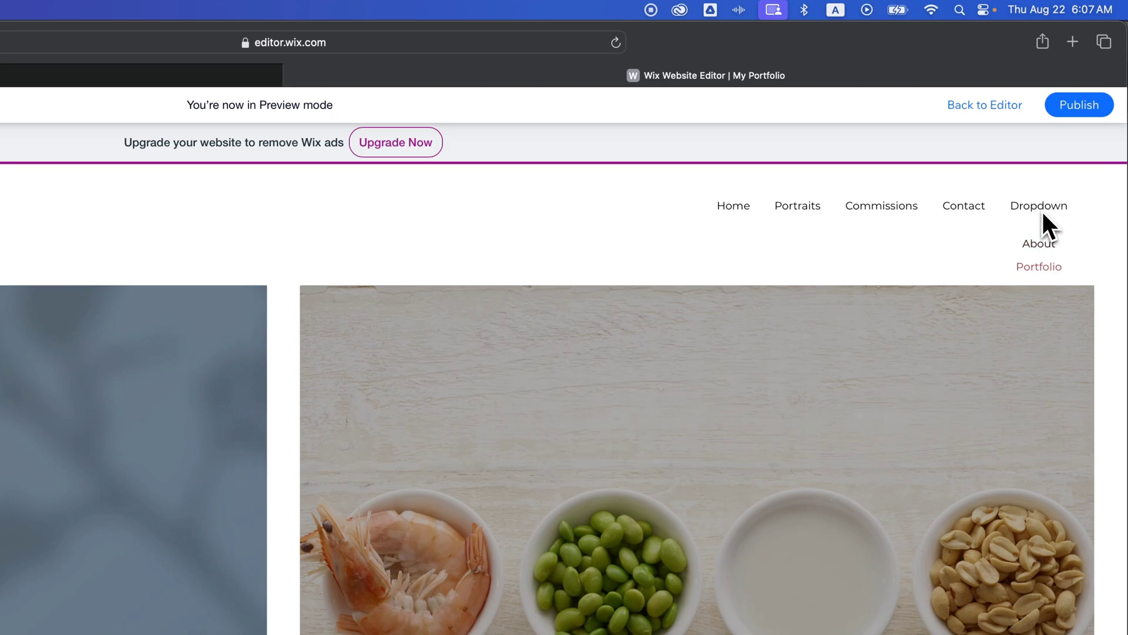
pyautogui.click(997, 109)
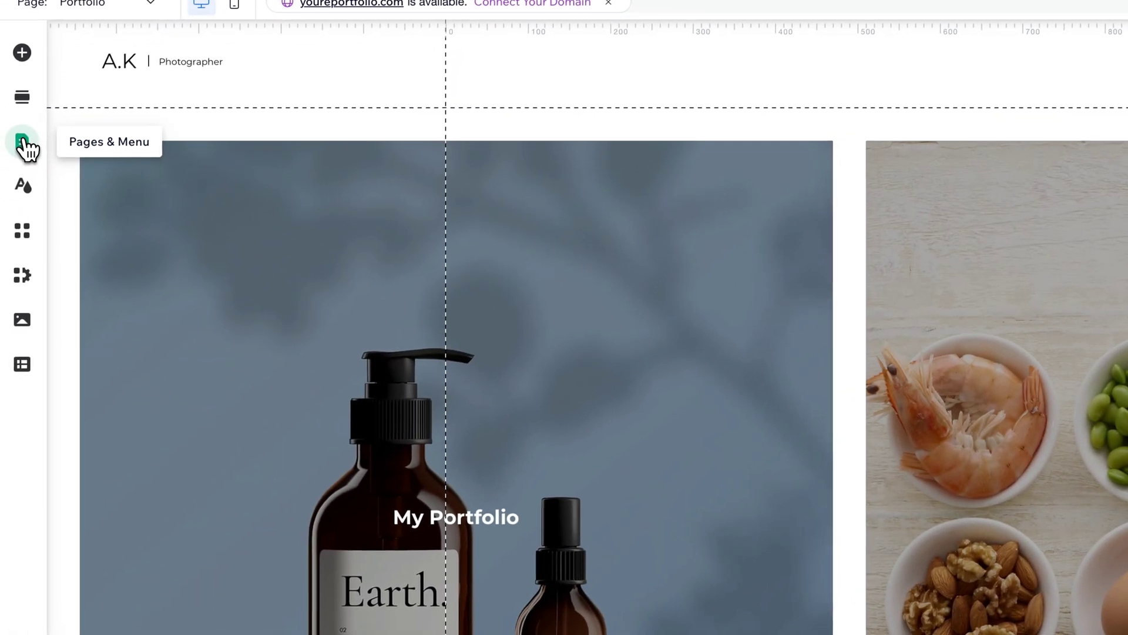
# Step: Move About and Portfolio back to the main site menu level, with Portfolio above About, and delete the Dropdown item
pyautogui.click(23, 142)
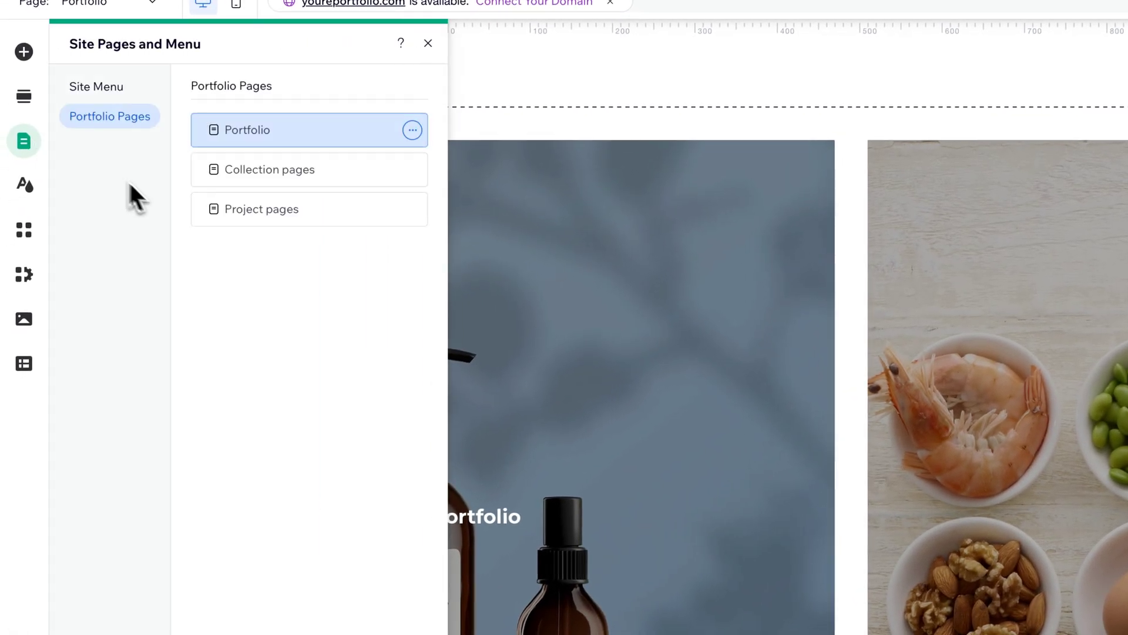
pyautogui.click(96, 89)
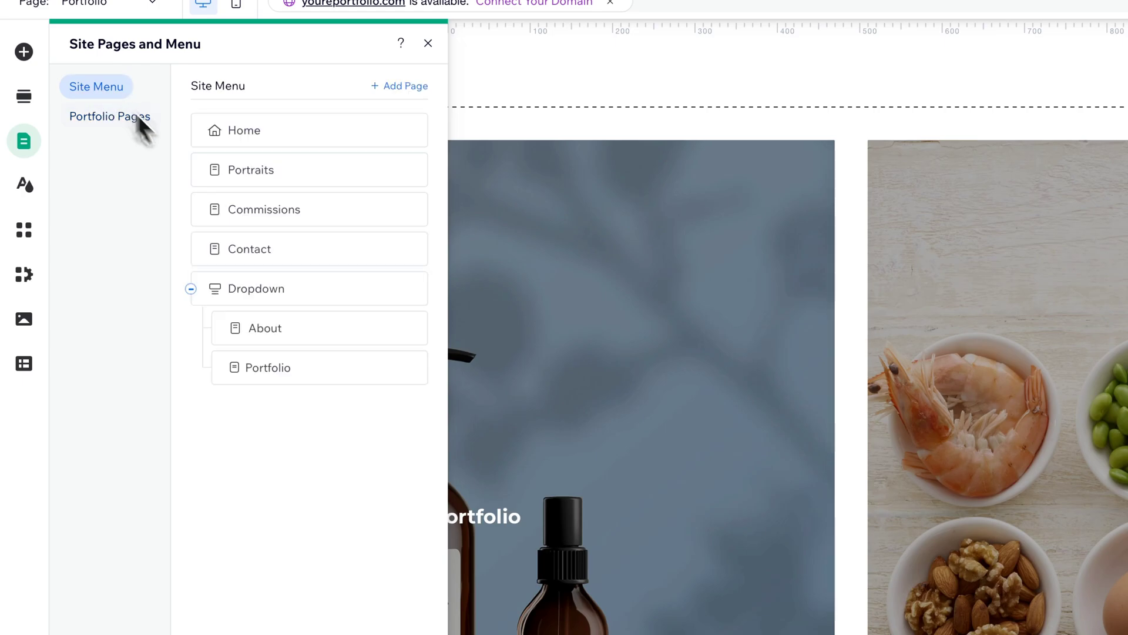
pyautogui.moveTo(282, 328); pyautogui.dragTo(265, 284)
pyautogui.moveTo(270, 368); pyautogui.dragTo(265, 288)
pyautogui.click(413, 367)
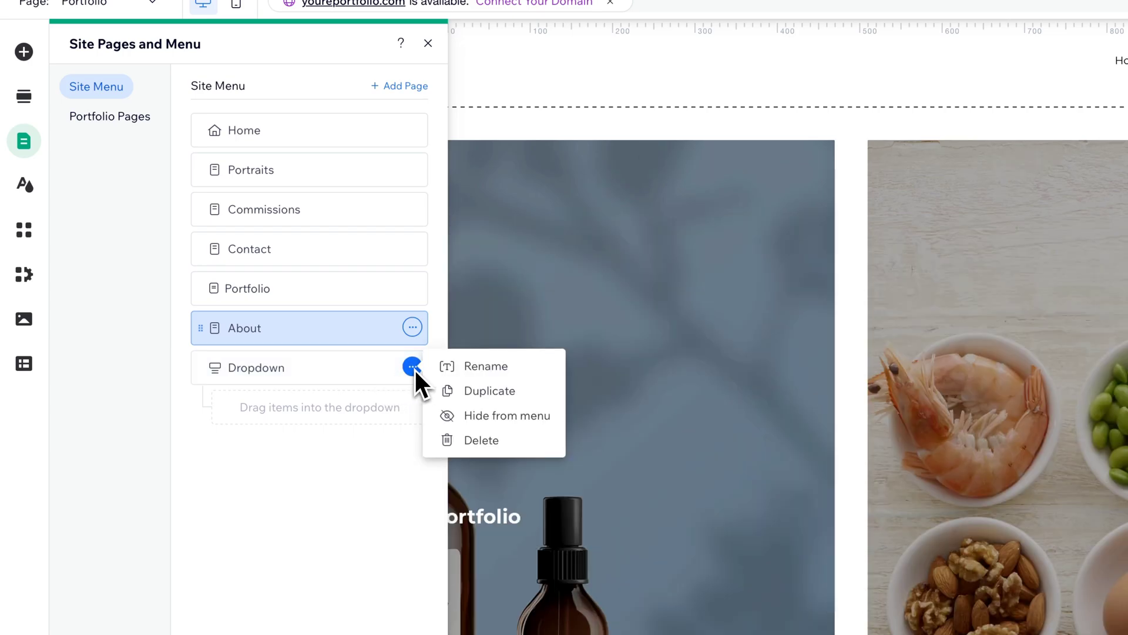
pyautogui.click(474, 440)
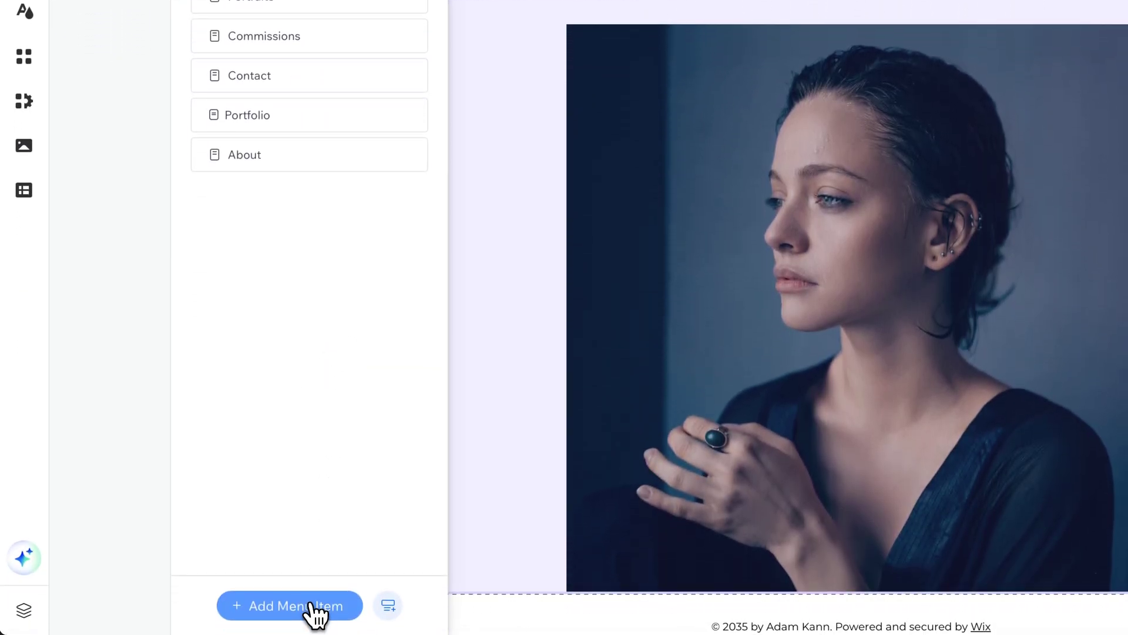
# Step: Start adding a new page to the site menu and browse the About page templates
pyautogui.click(315, 611)
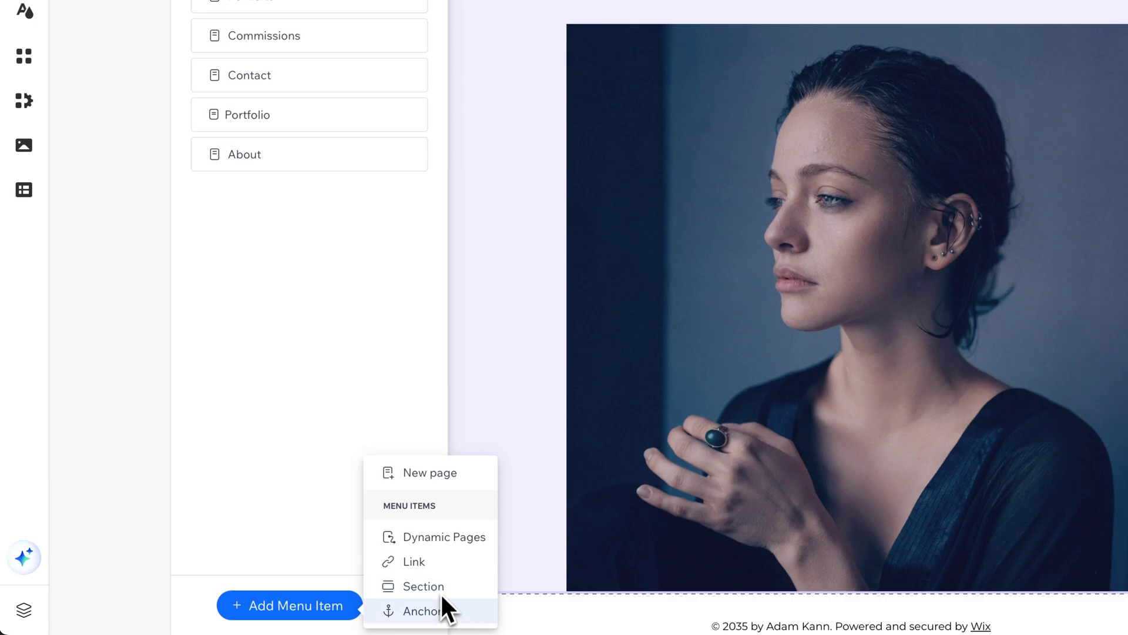
pyautogui.click(412, 473)
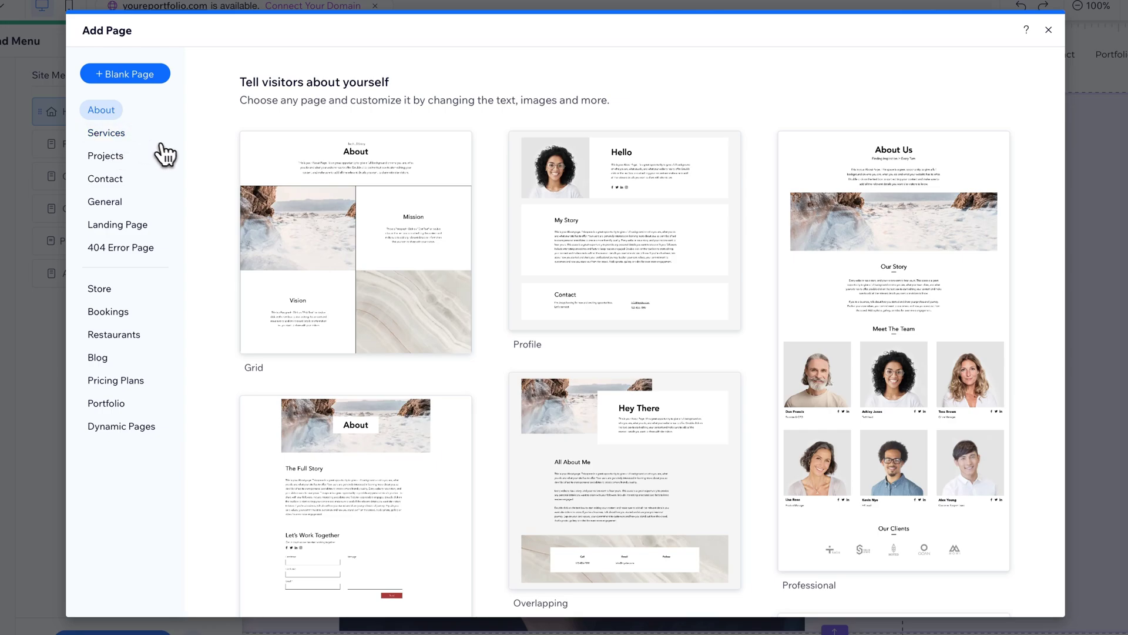
pyautogui.moveTo(361, 222)
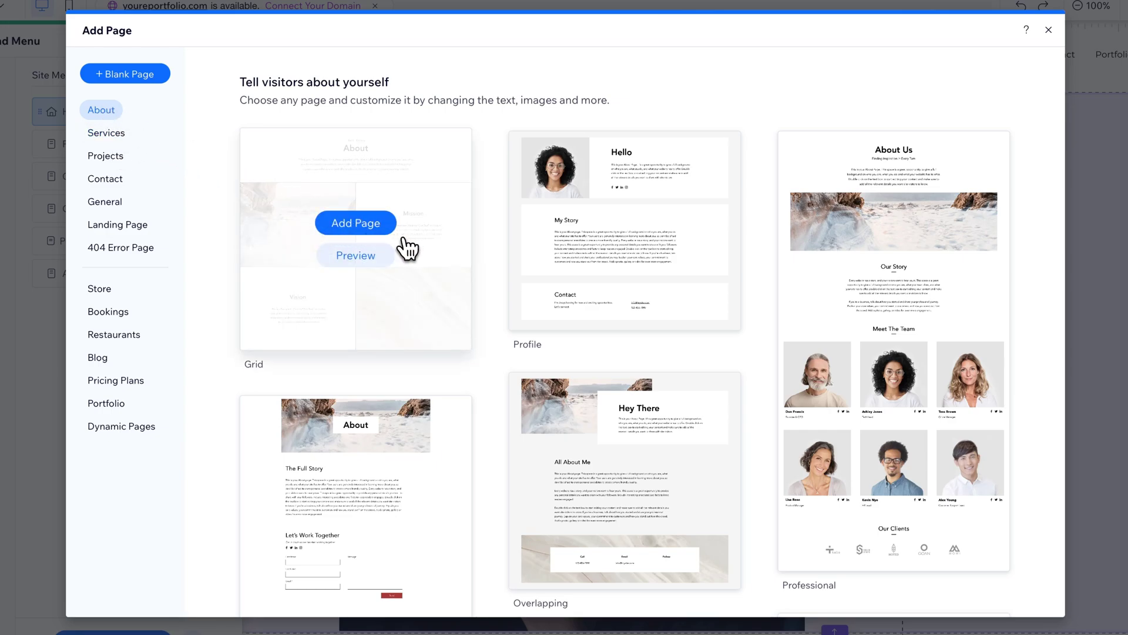
pyautogui.moveTo(893, 240)
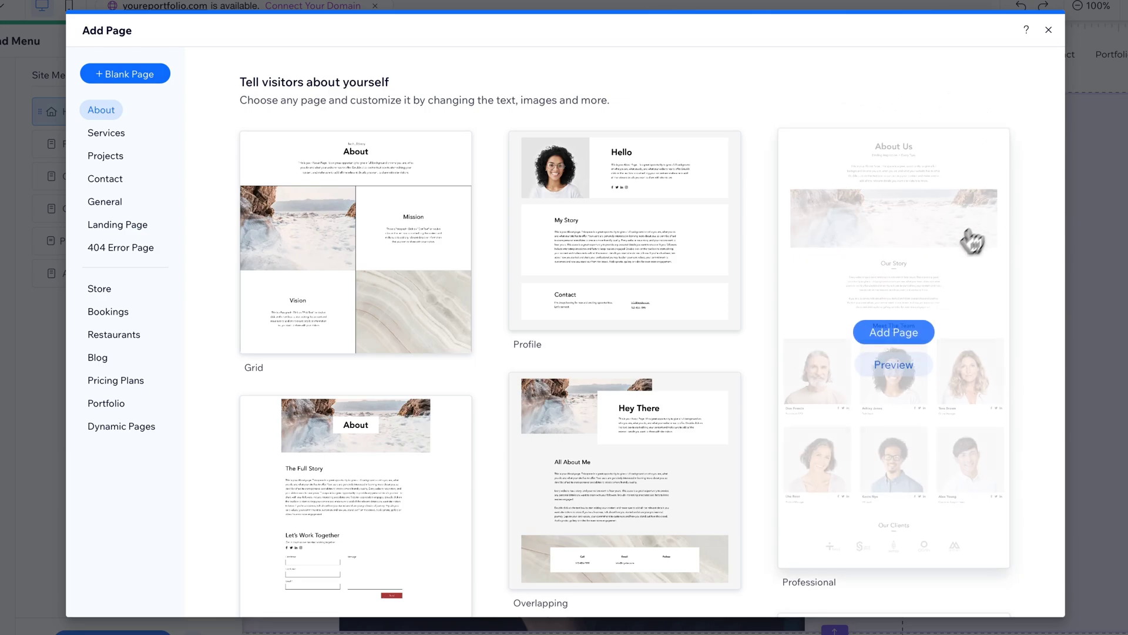
pyautogui.scroll(-1, 793, 190)
pyautogui.scroll(-12, 794, 189)
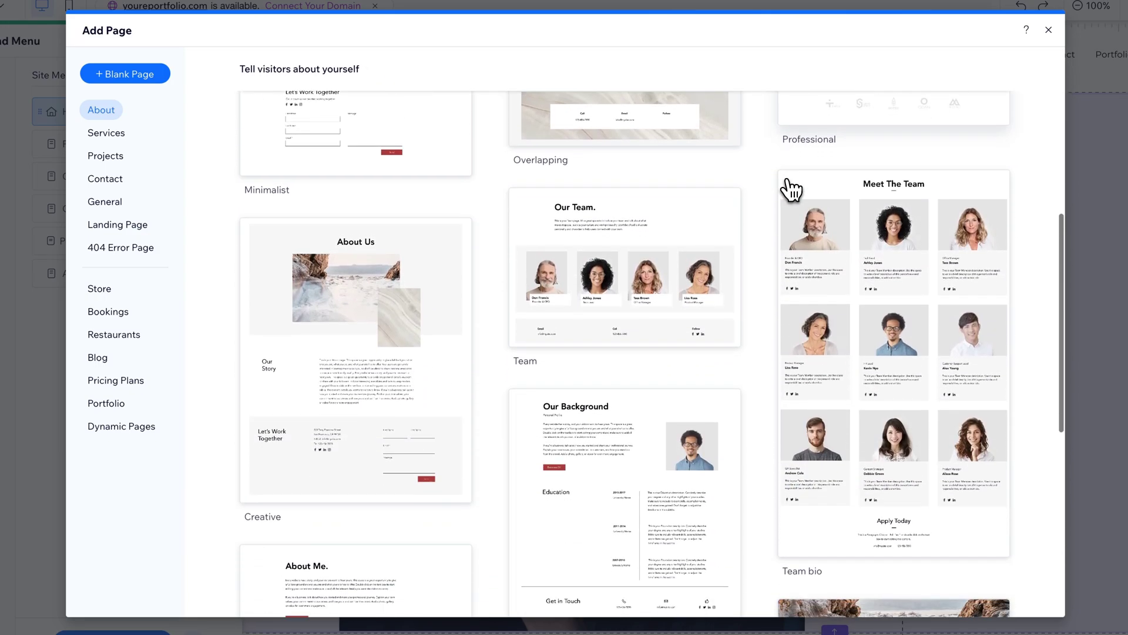
pyautogui.scroll(-3, 789, 190)
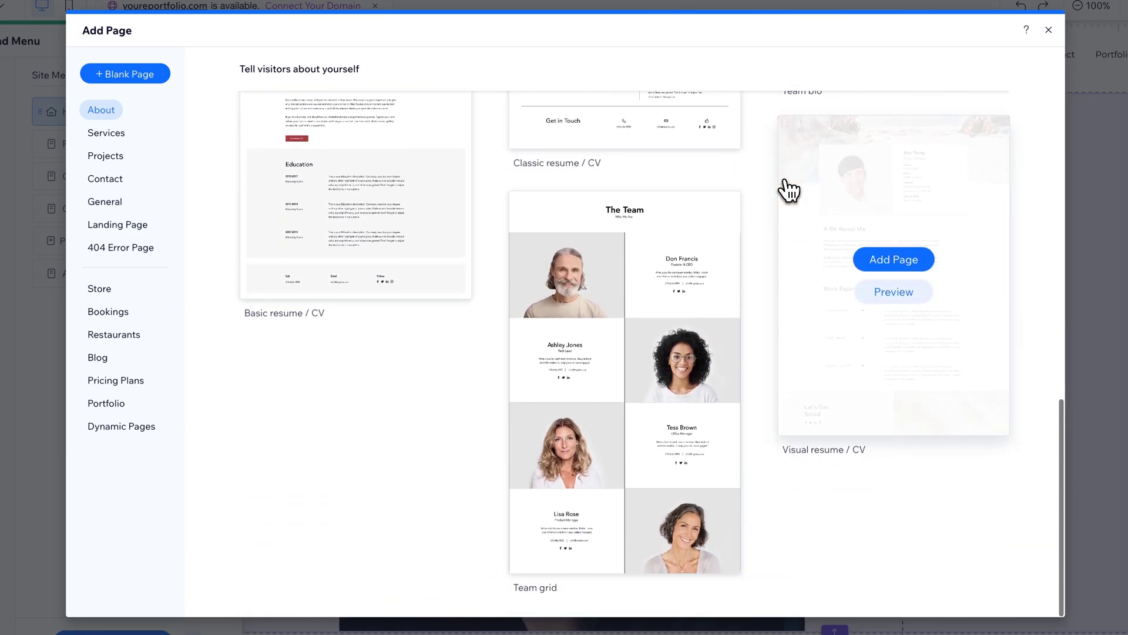
# Step: Browse the page templates in the Services, Projects and Contact categories
pyautogui.click(105, 134)
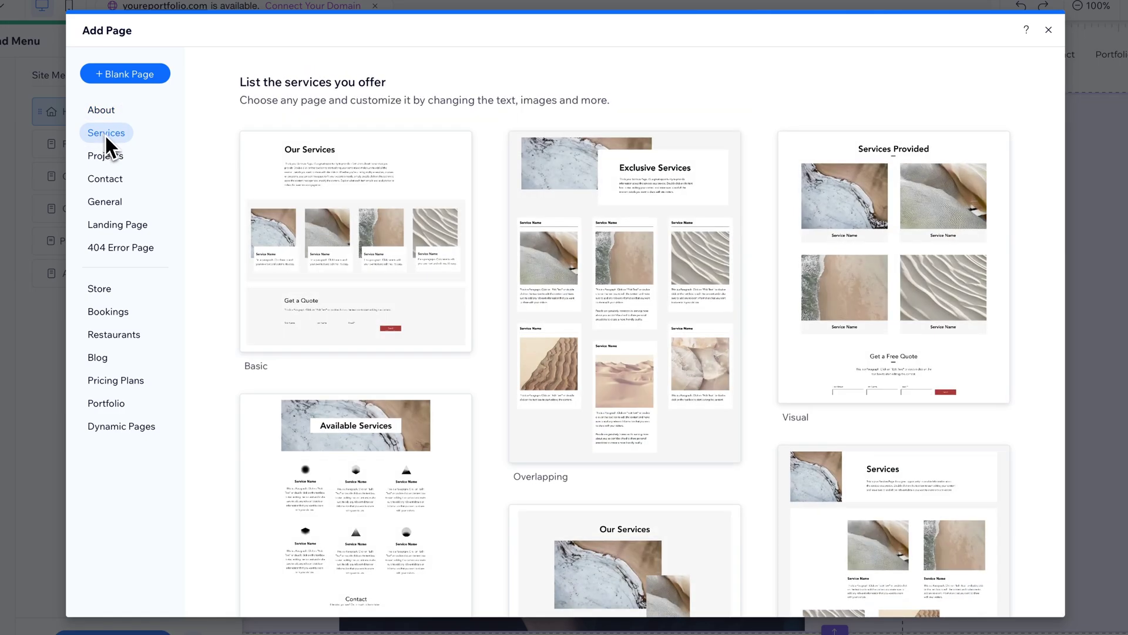
pyautogui.scroll(-4, 479, 200)
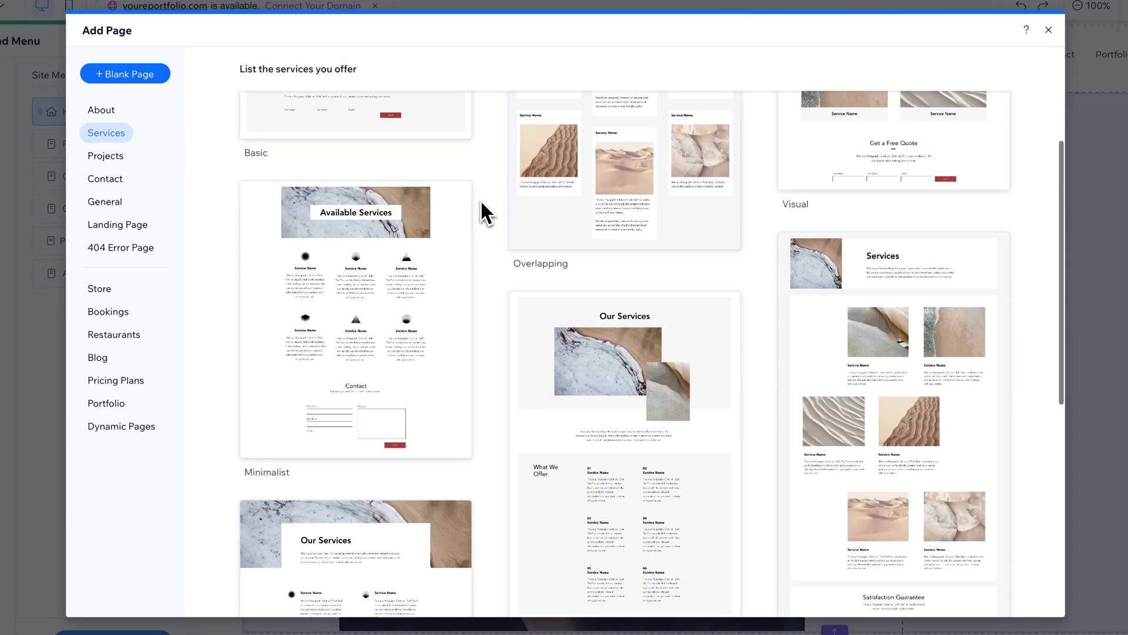
pyautogui.scroll(-6, 481, 200)
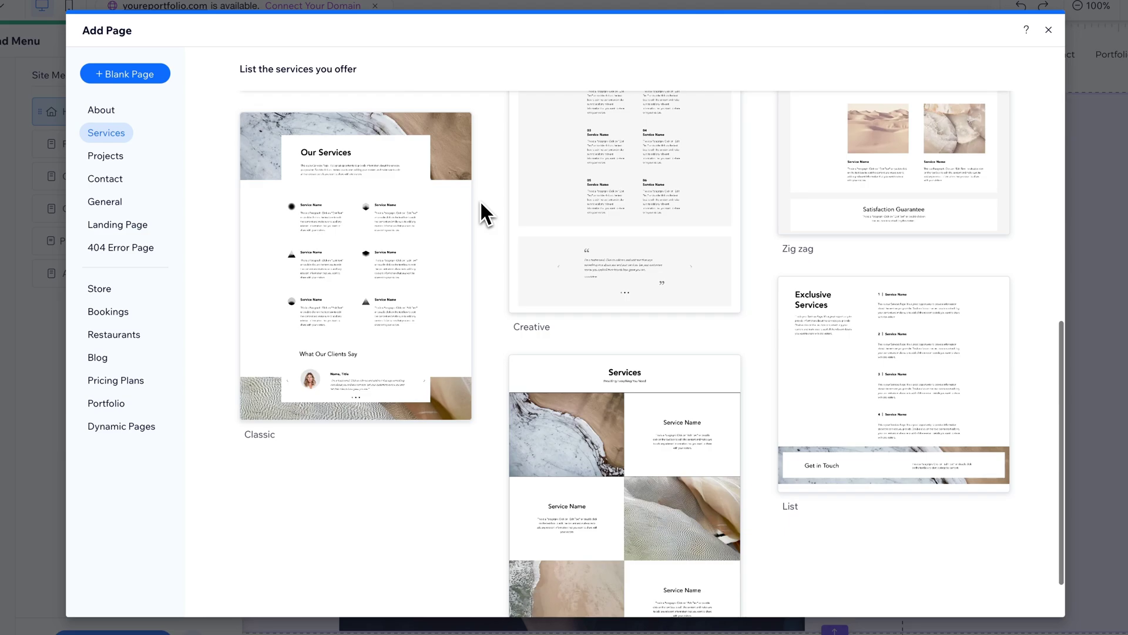
pyautogui.moveTo(411, 221)
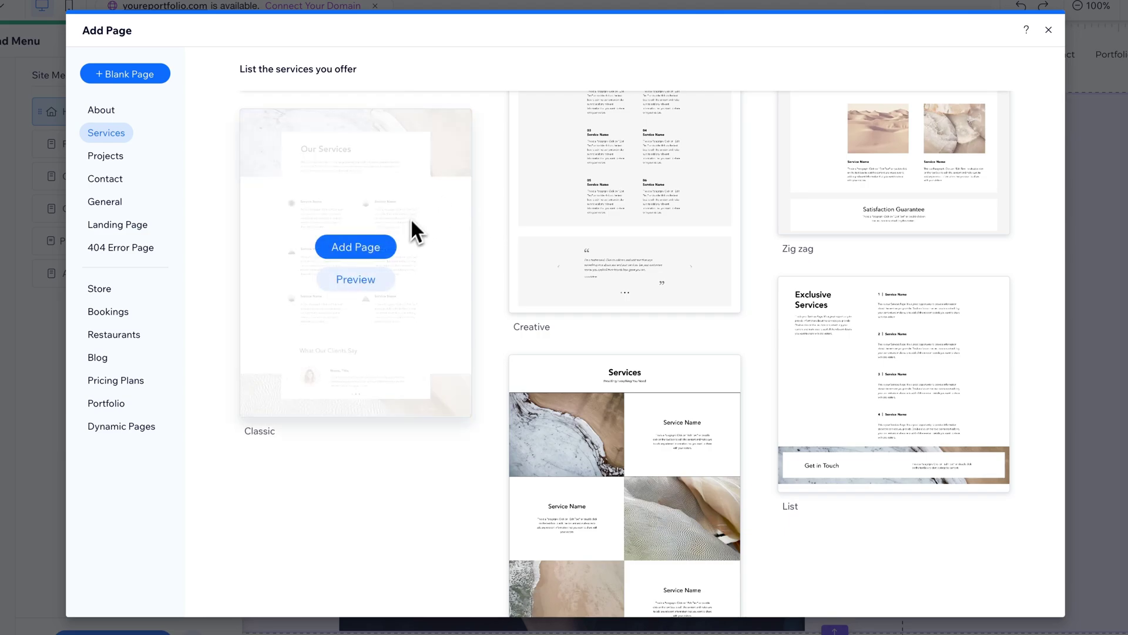
pyautogui.click(120, 171)
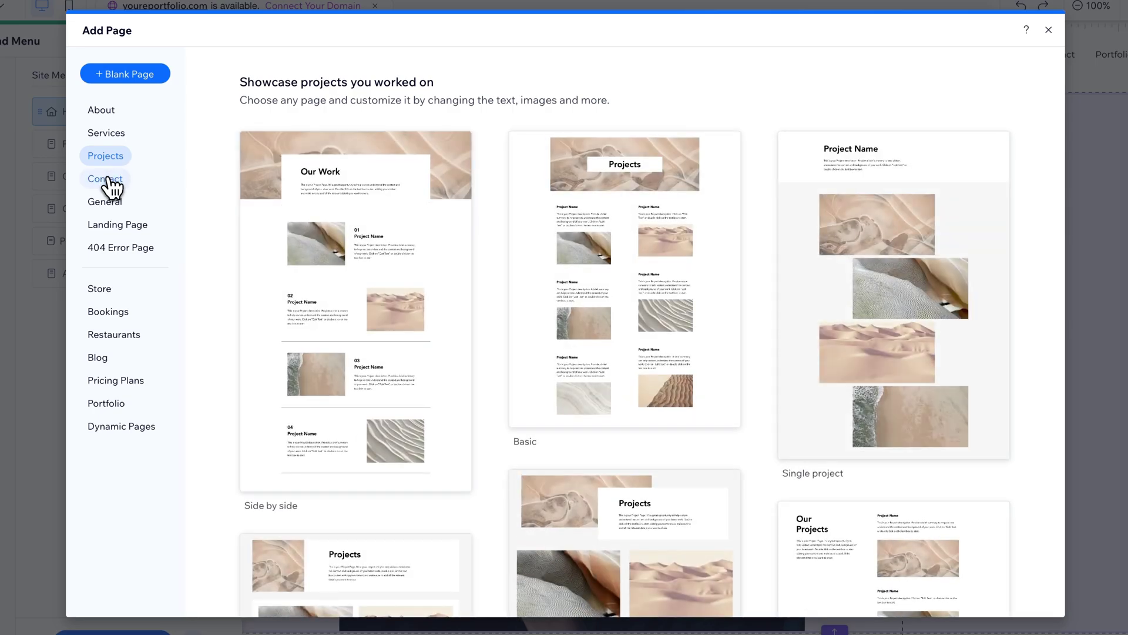
pyautogui.click(109, 183)
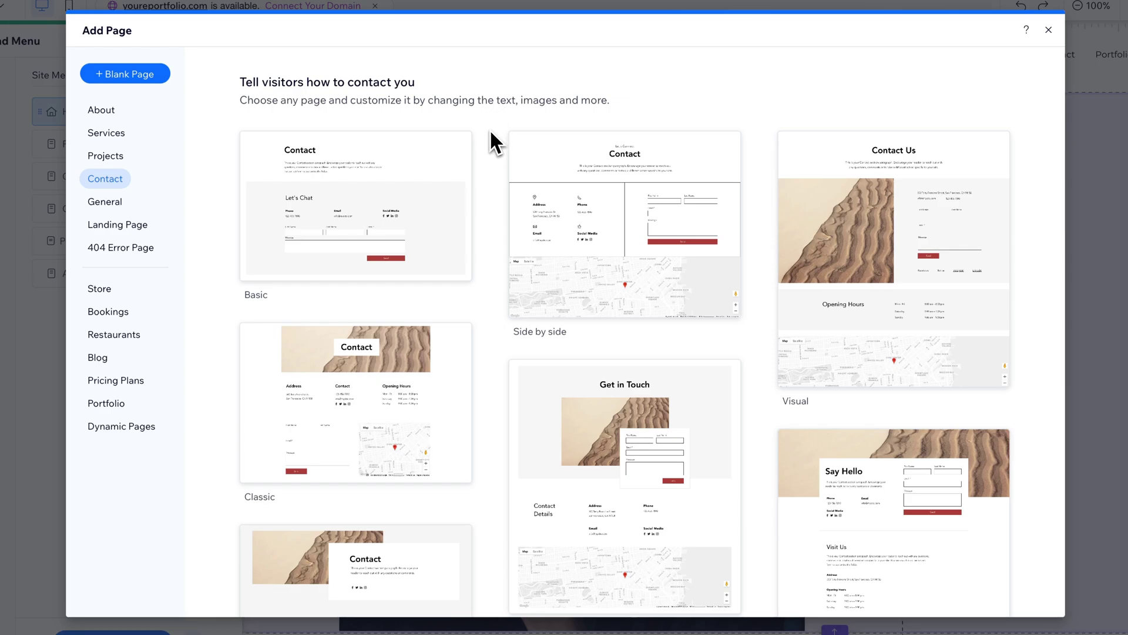
# Step: Add a new page from the Classic template in the Services category, keeping the name Services
pyautogui.click(123, 138)
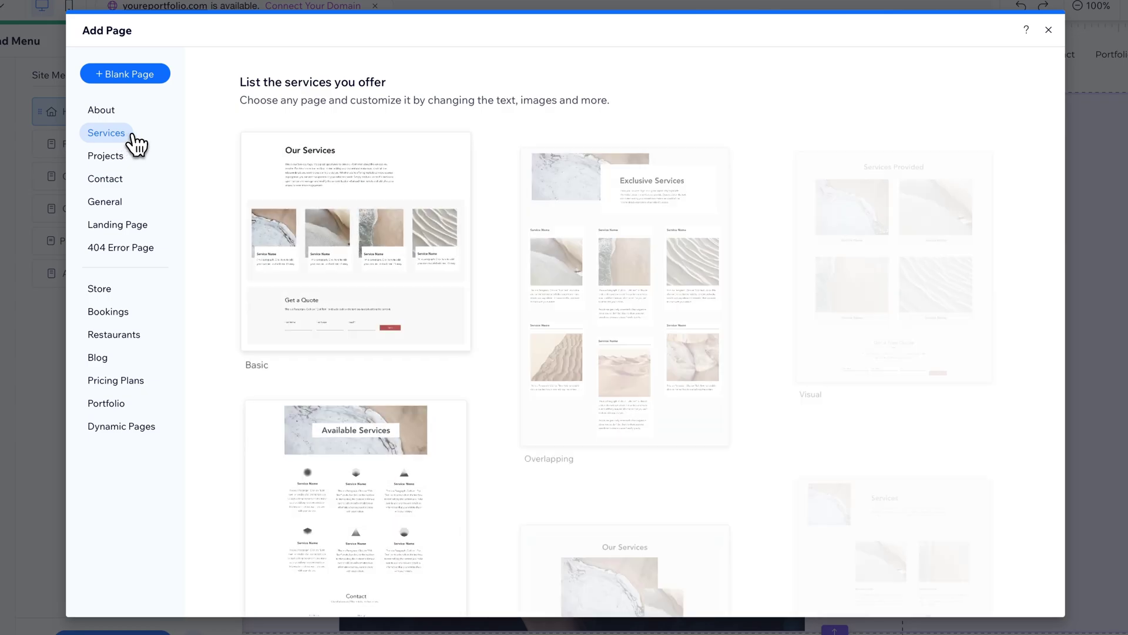
pyautogui.scroll(-3, 500, 153)
pyautogui.scroll(-5, 499, 154)
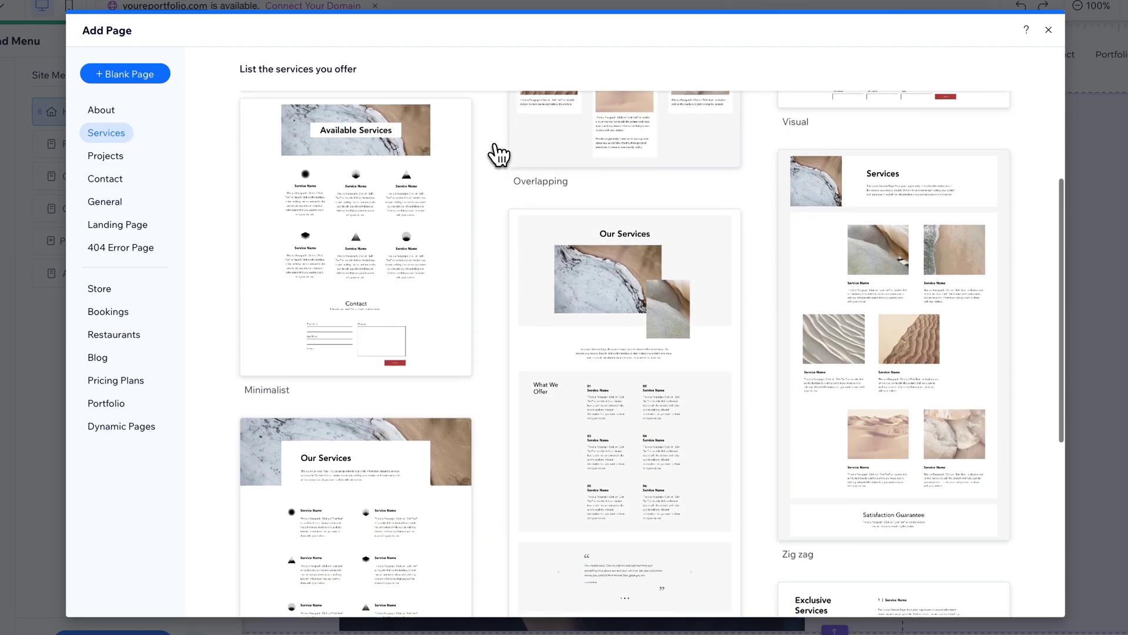
pyautogui.scroll(-1, 498, 157)
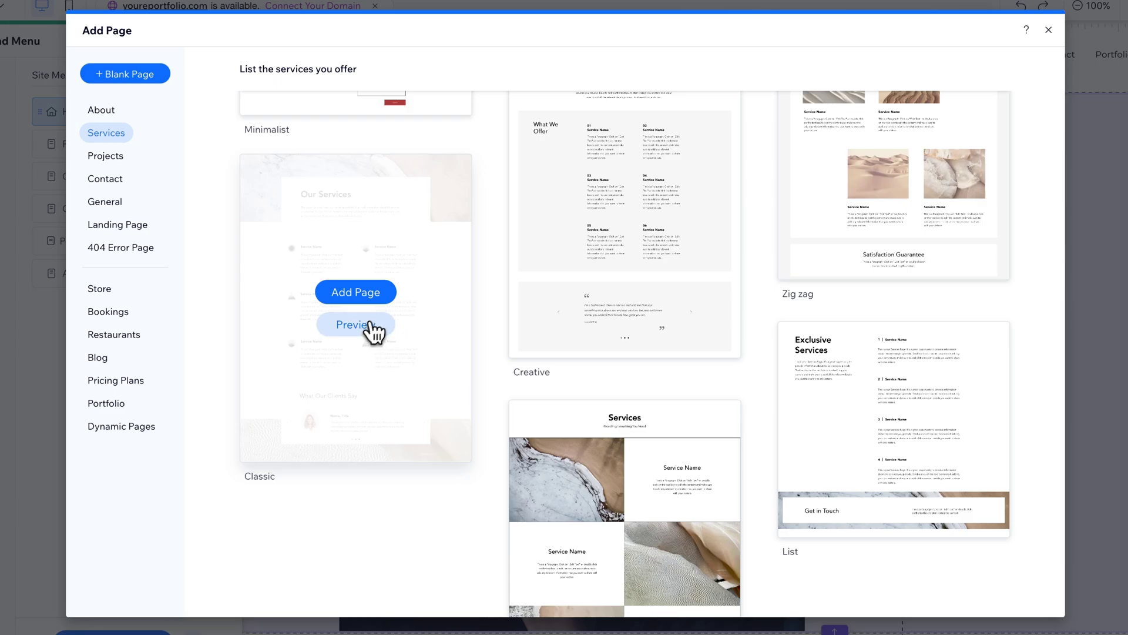
pyautogui.click(360, 294)
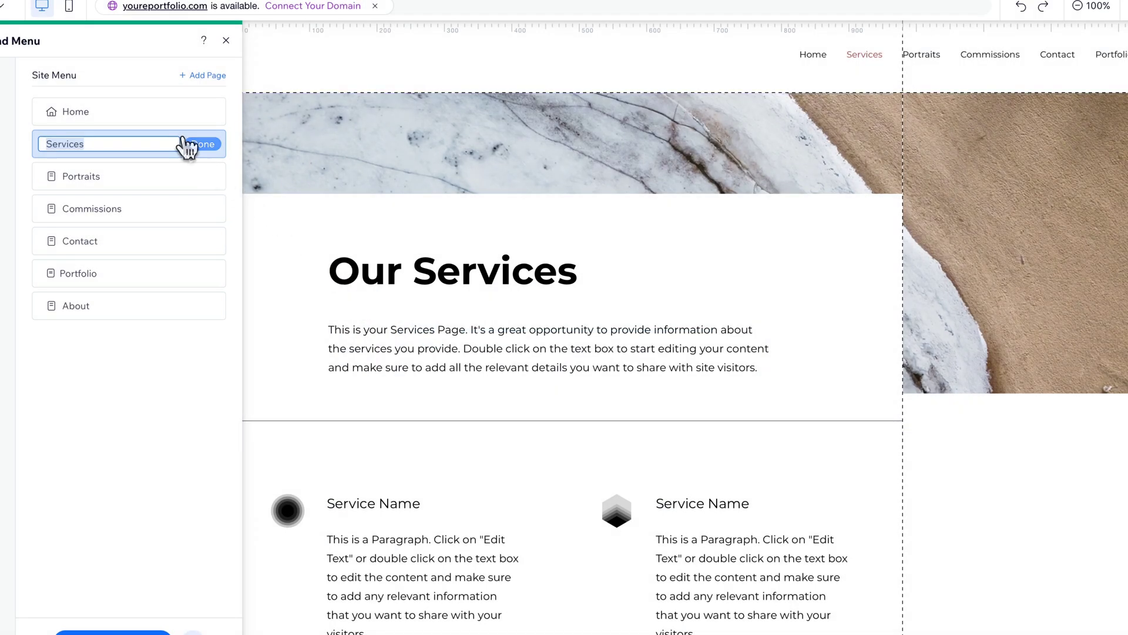
pyautogui.click(203, 145)
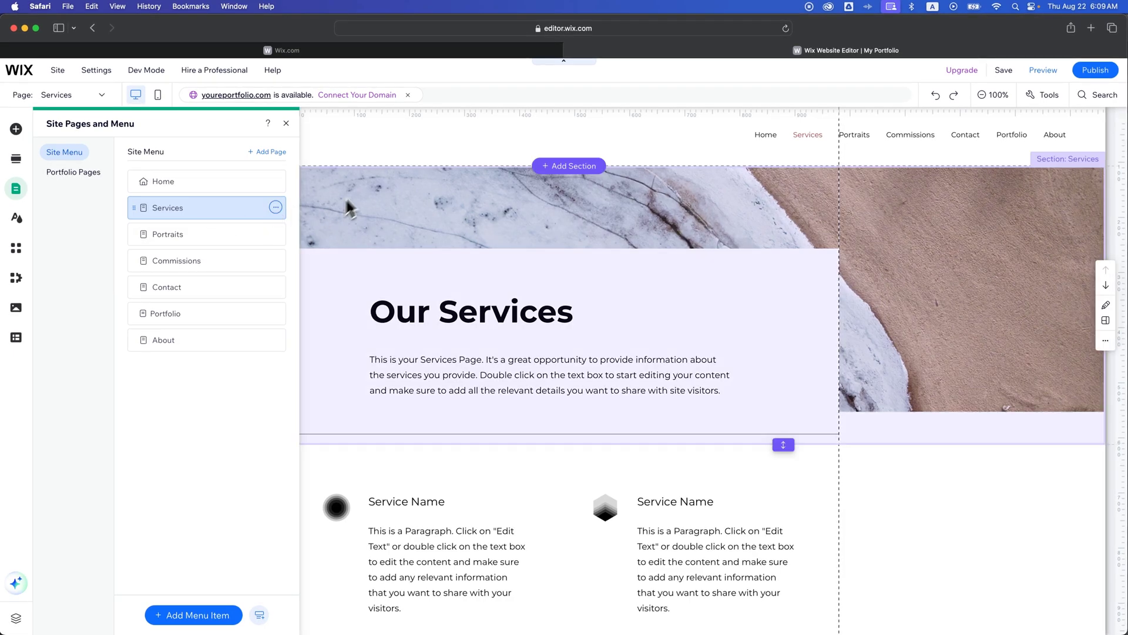
# Step: Show the Services page without the pages panel and review its whole layout zoomed out to 50%
pyautogui.click(377, 151)
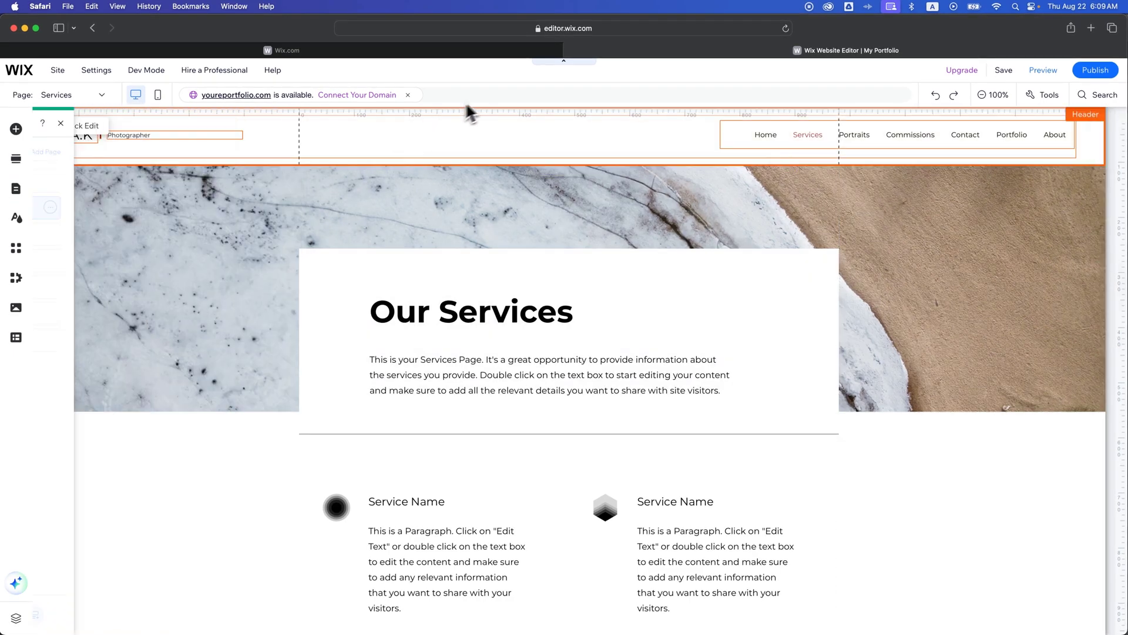
pyautogui.click(100, 97)
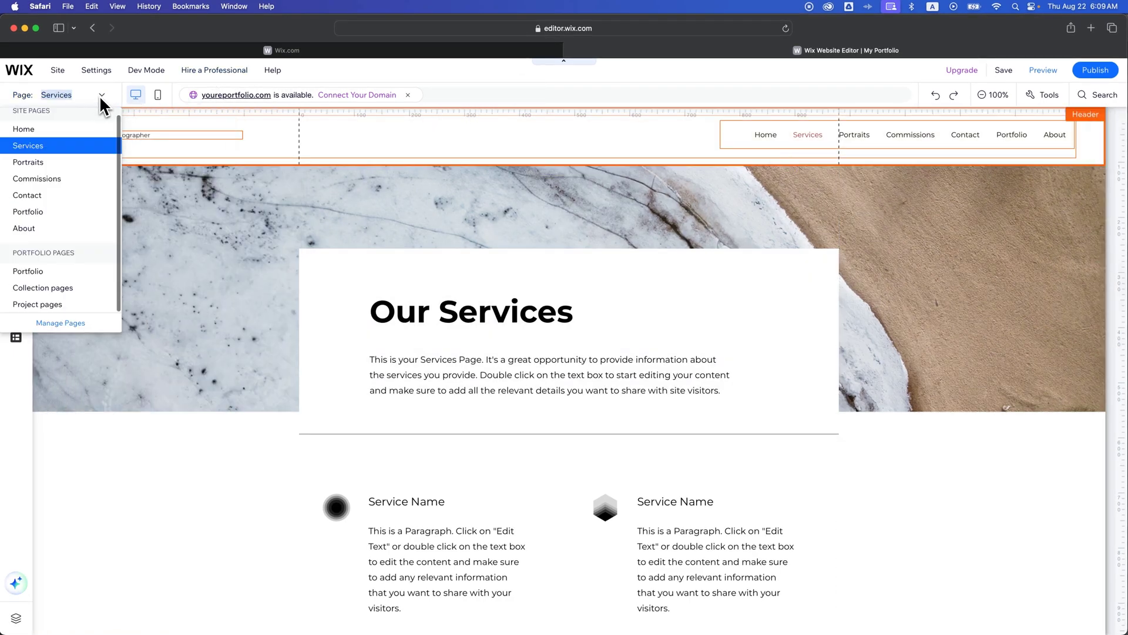
pyautogui.click(82, 147)
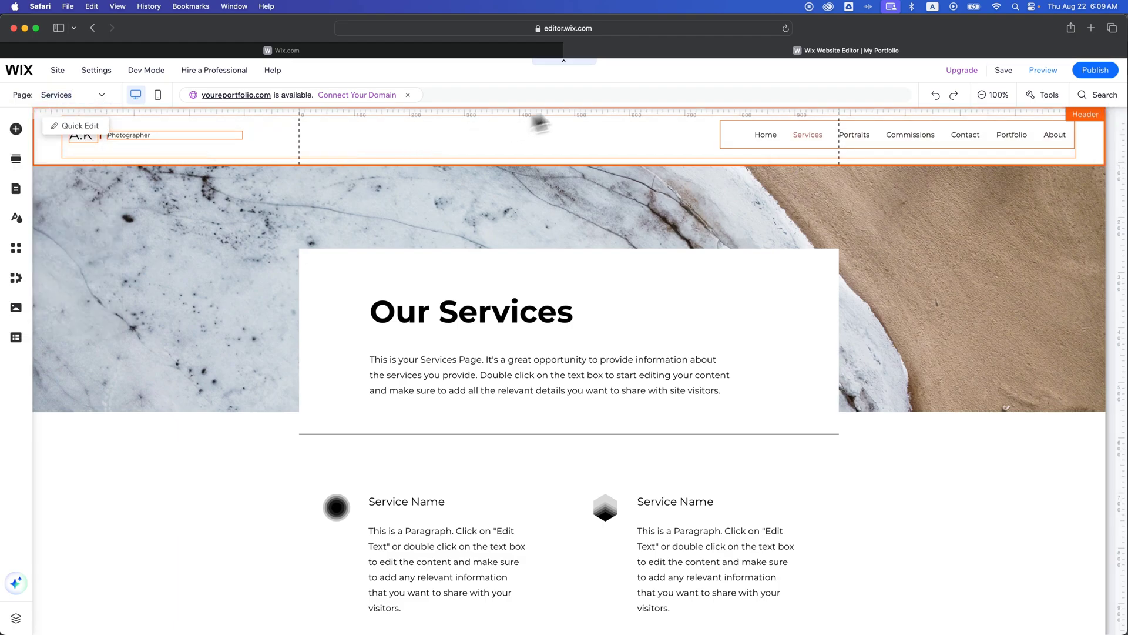
pyautogui.click(998, 93)
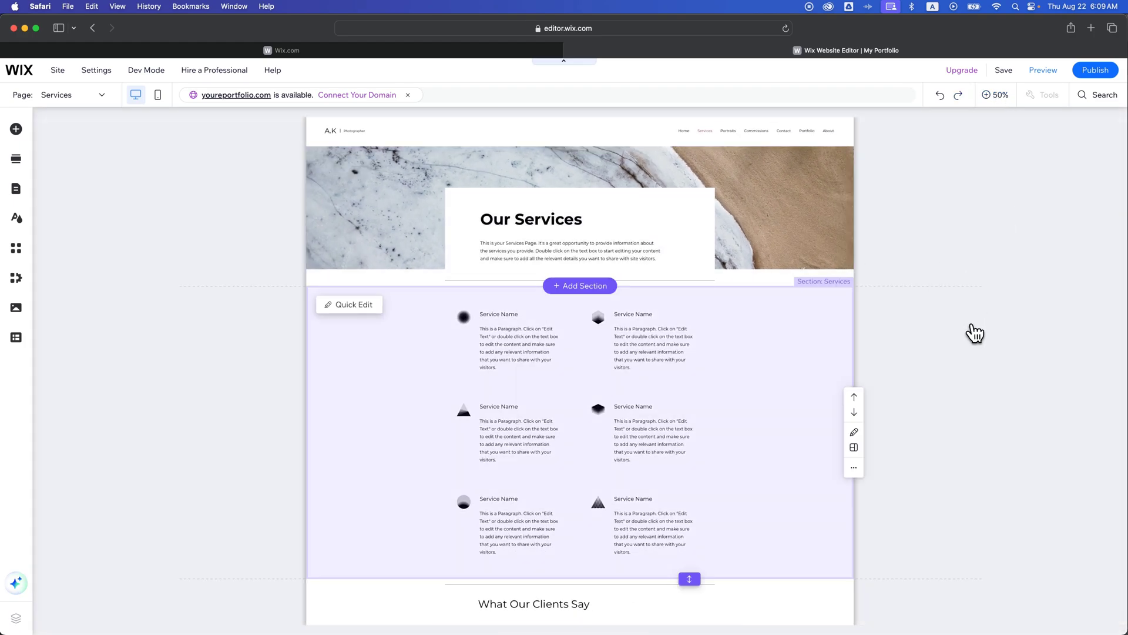
pyautogui.scroll(-5, 975, 333)
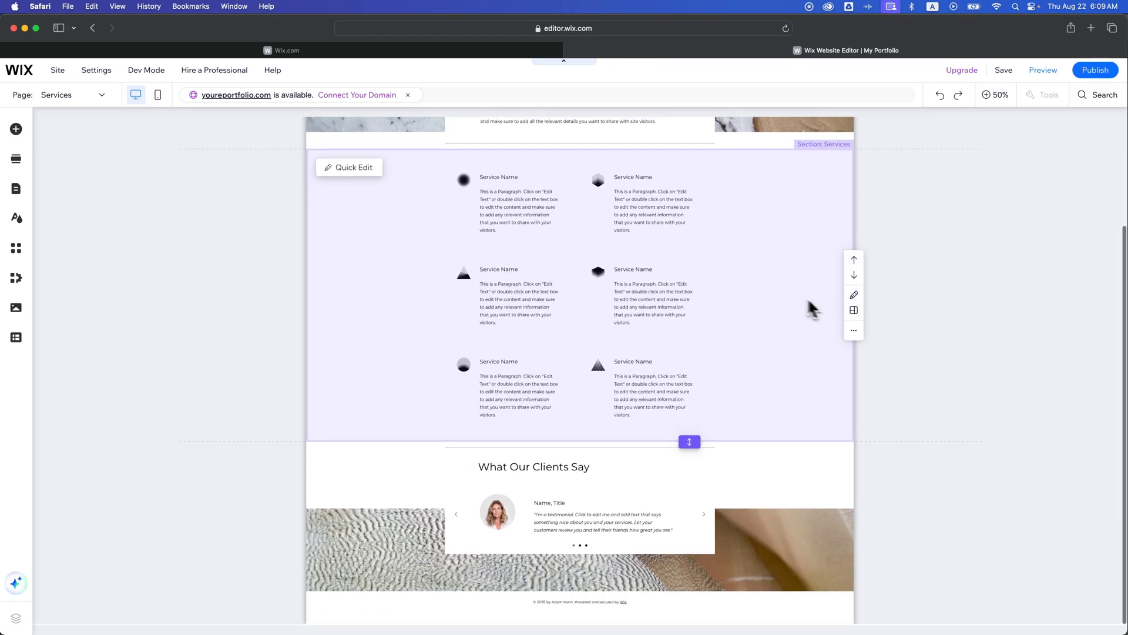
pyautogui.scroll(5, 764, 294)
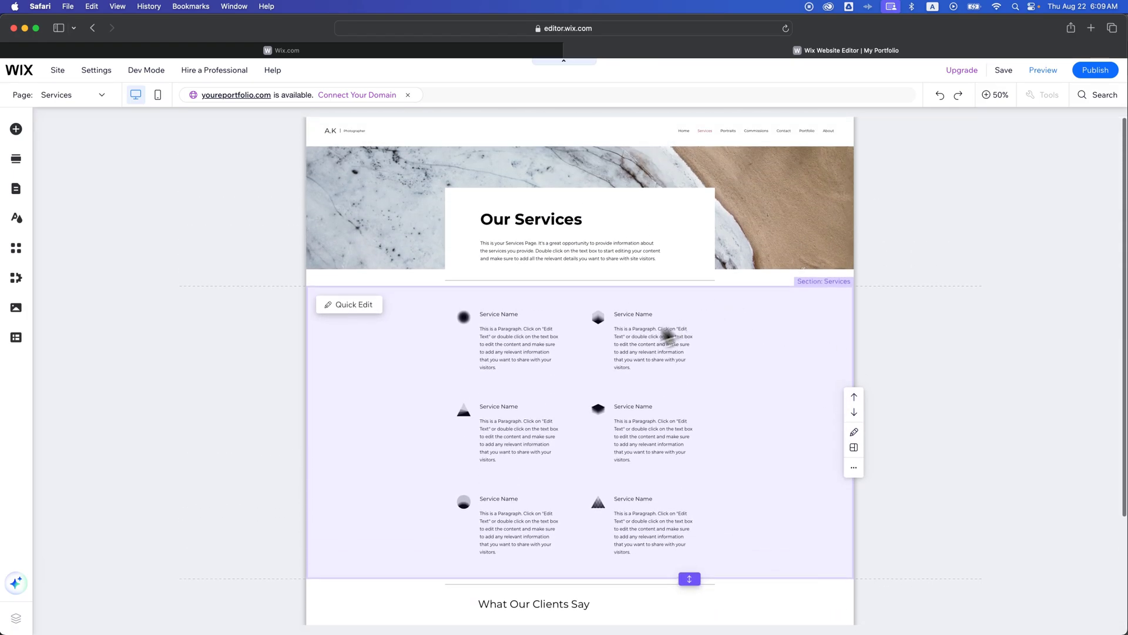
# Step: Open the first service's paragraph for editing in the Services section's Quick Edit, and close Quick Edit without changing the text
pyautogui.click(501, 332)
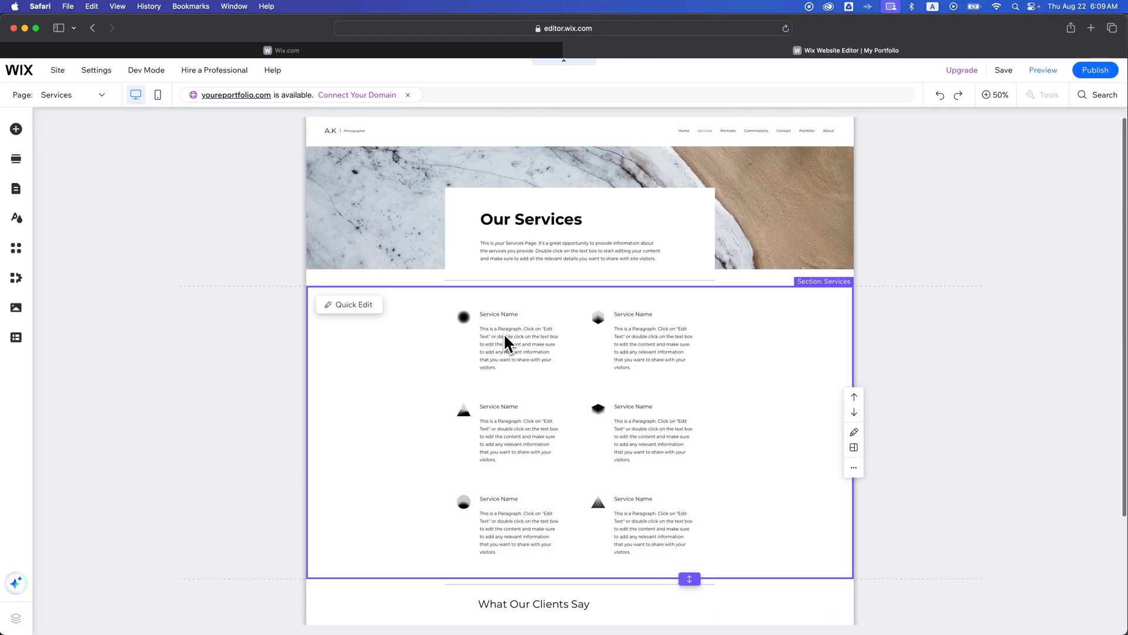
pyautogui.click(353, 306)
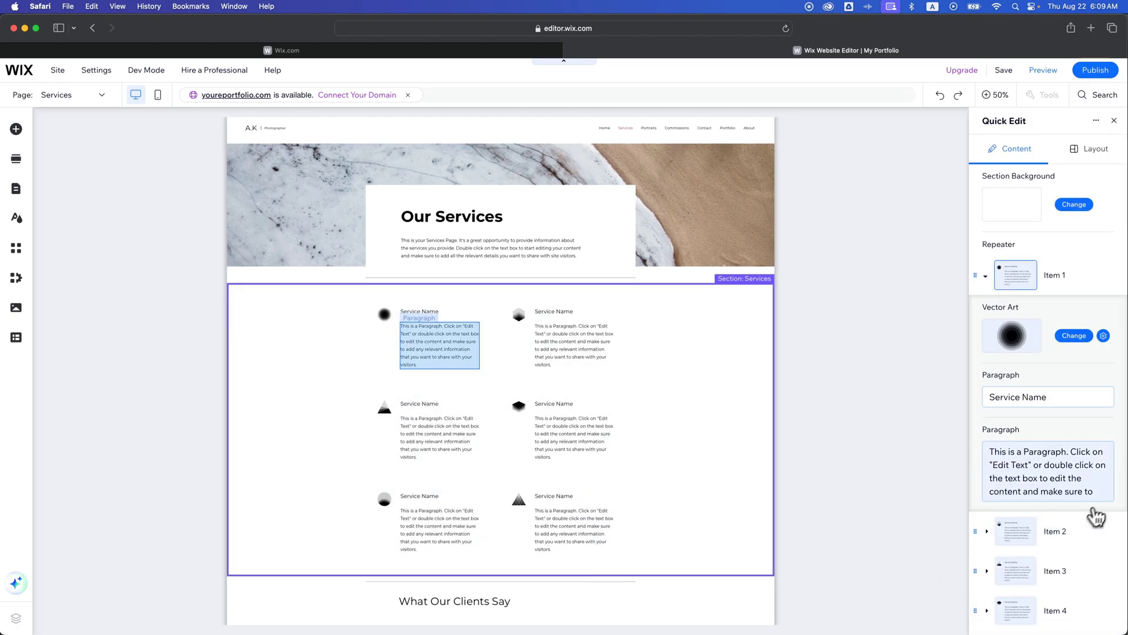
pyautogui.click(1068, 485)
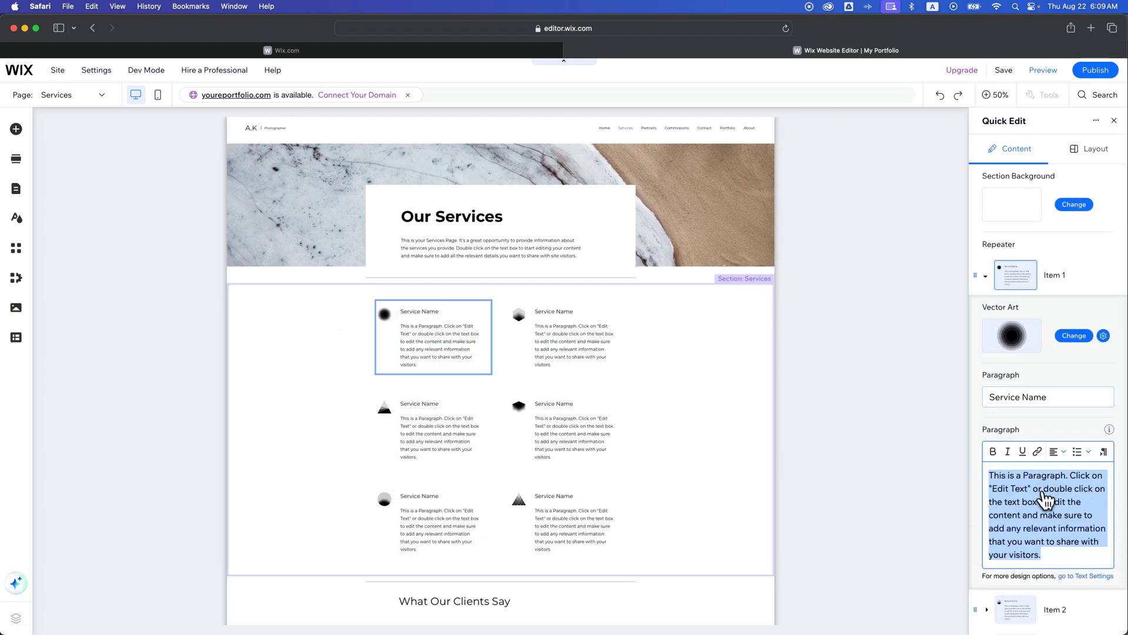
pyautogui.moveTo(1109, 438)
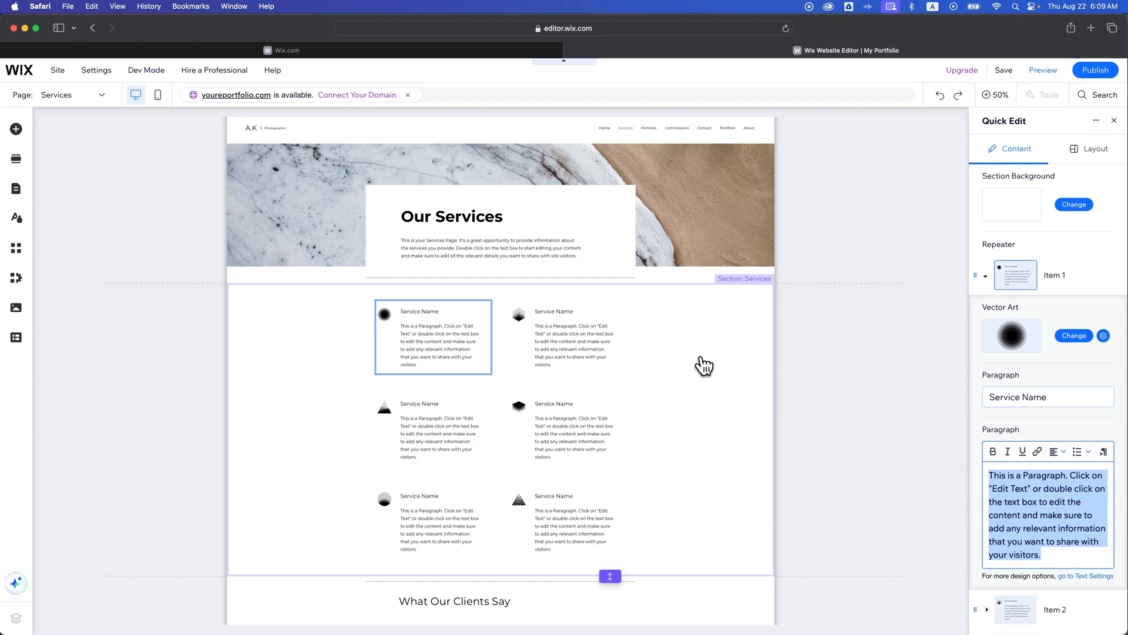
pyautogui.click(1114, 122)
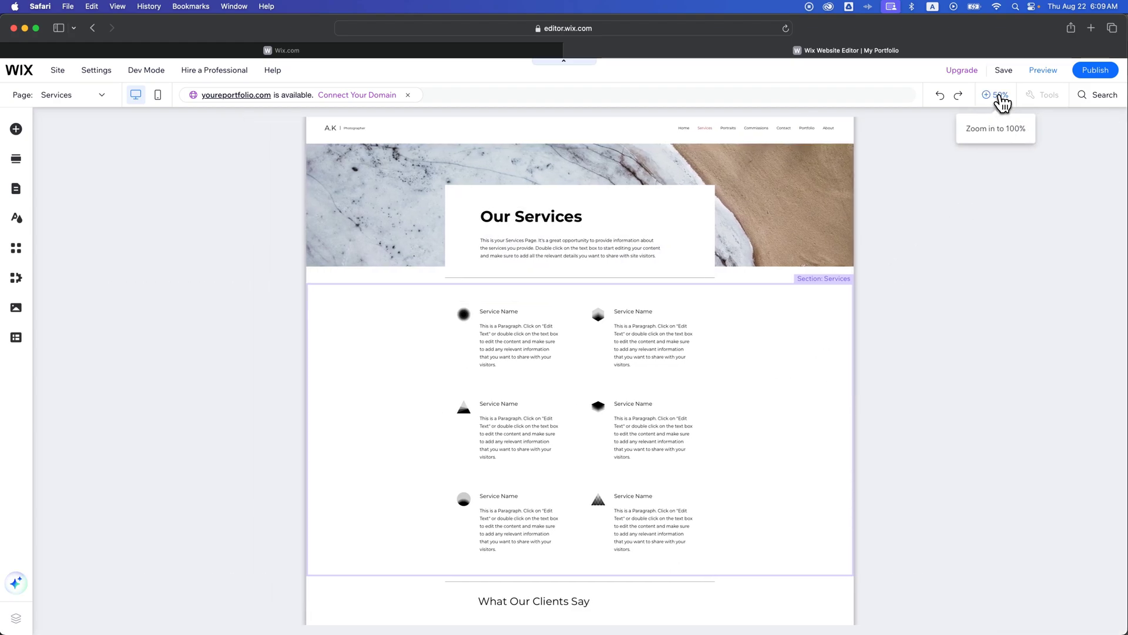
# Step: Zoom in to 100%, open the first service's paragraph for editing directly on the page with its text settings, and leave it unchanged
pyautogui.click(997, 95)
pyautogui.click(453, 285)
pyautogui.doubleClick(436, 221)
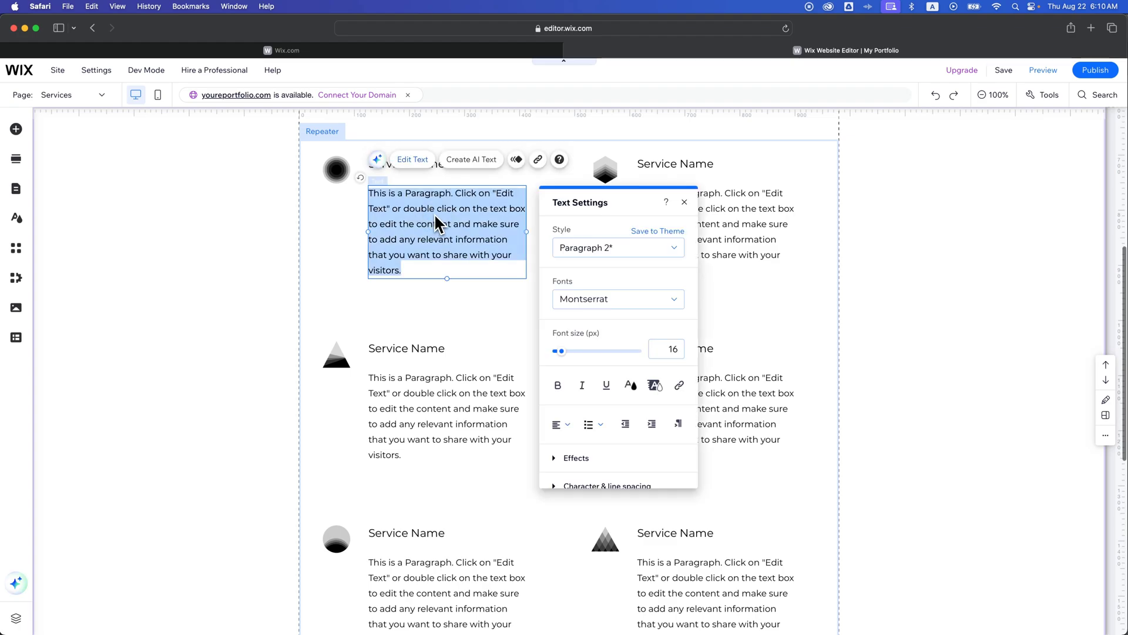
pyautogui.click(196, 236)
pyautogui.scroll(1, 219, 245)
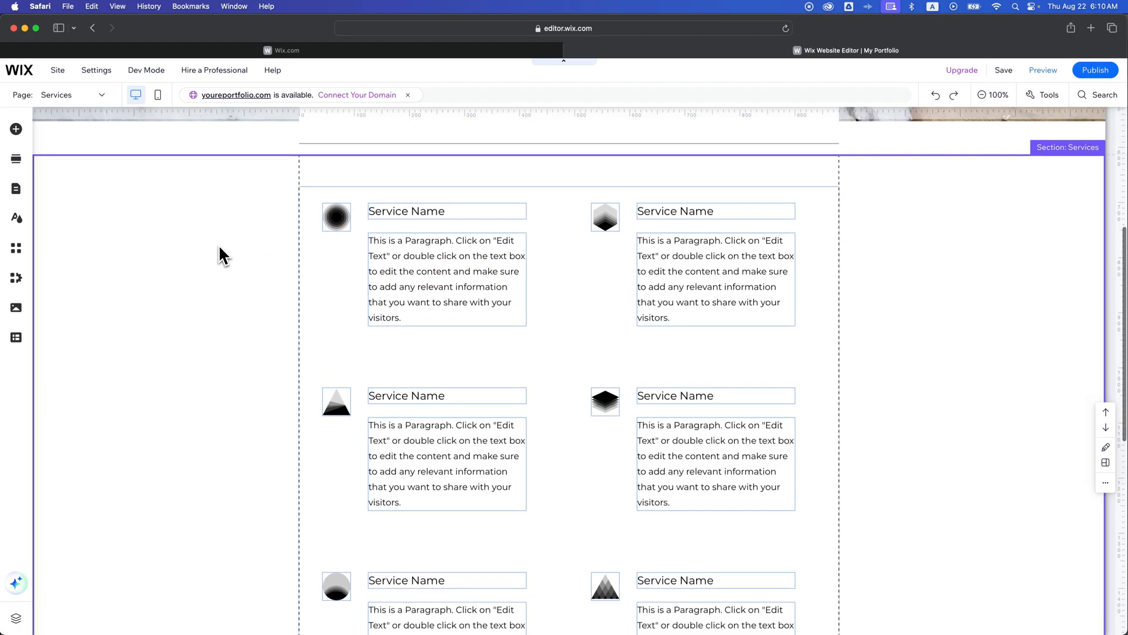
pyautogui.scroll(3, 219, 245)
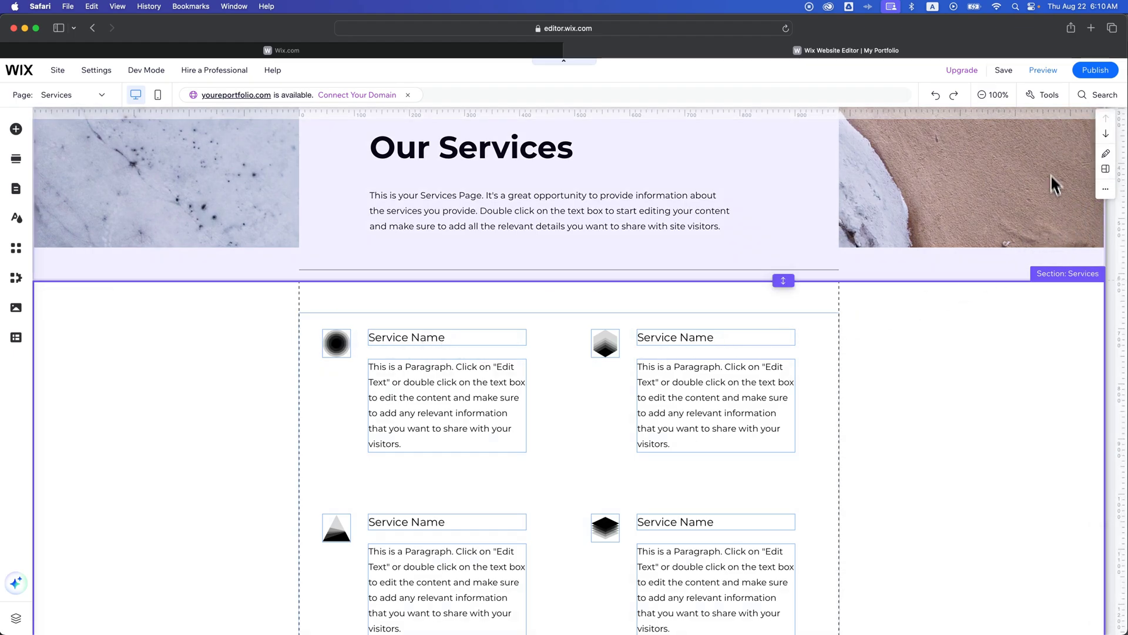
# Step: Zoom the editor out to 50% and switch from the Services page to the Home page
pyautogui.click(993, 96)
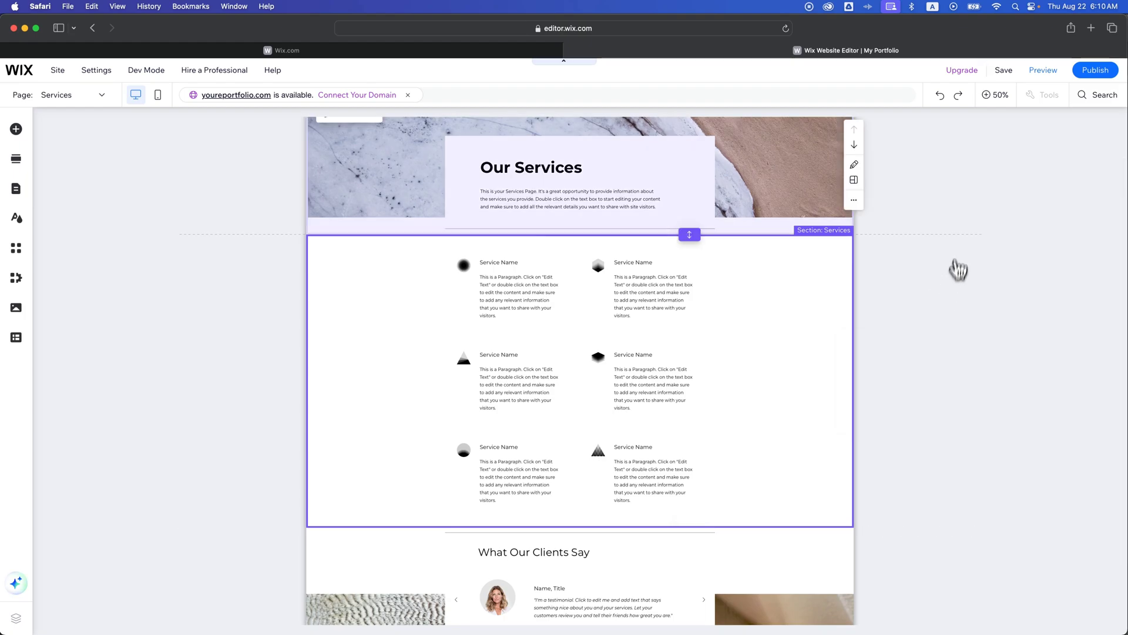
pyautogui.scroll(2, 934, 253)
pyautogui.click(60, 96)
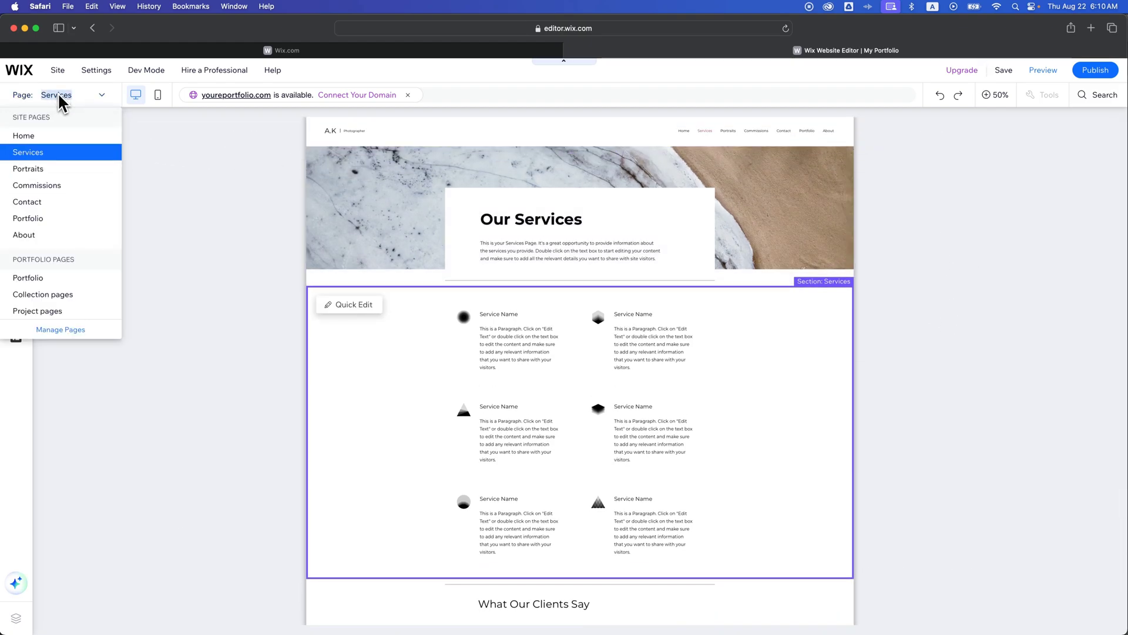
pyautogui.click(51, 136)
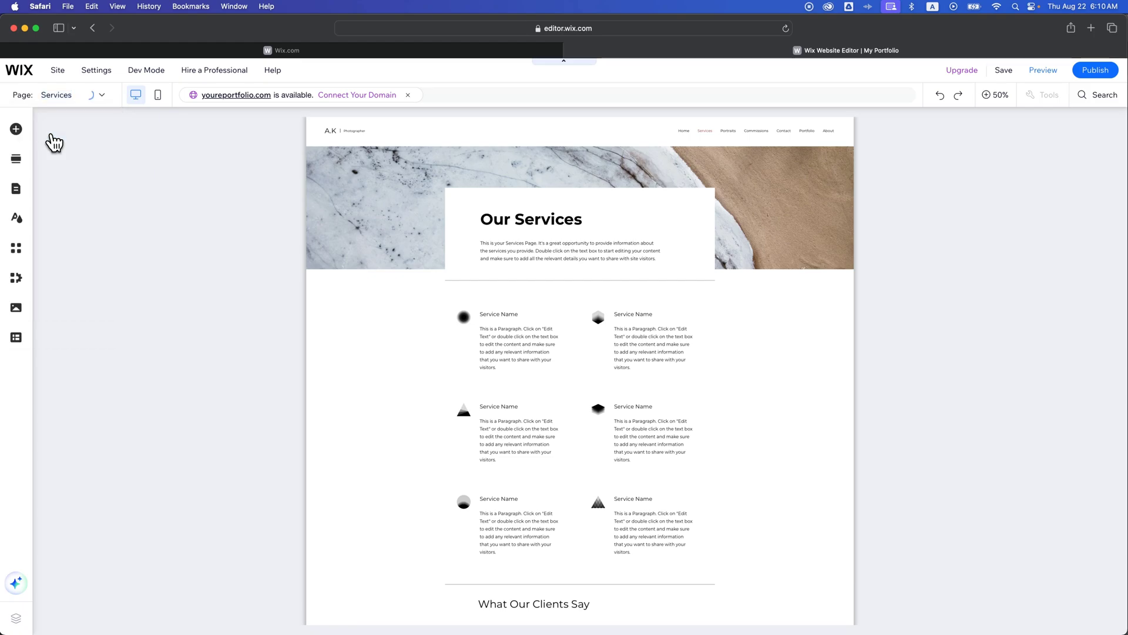